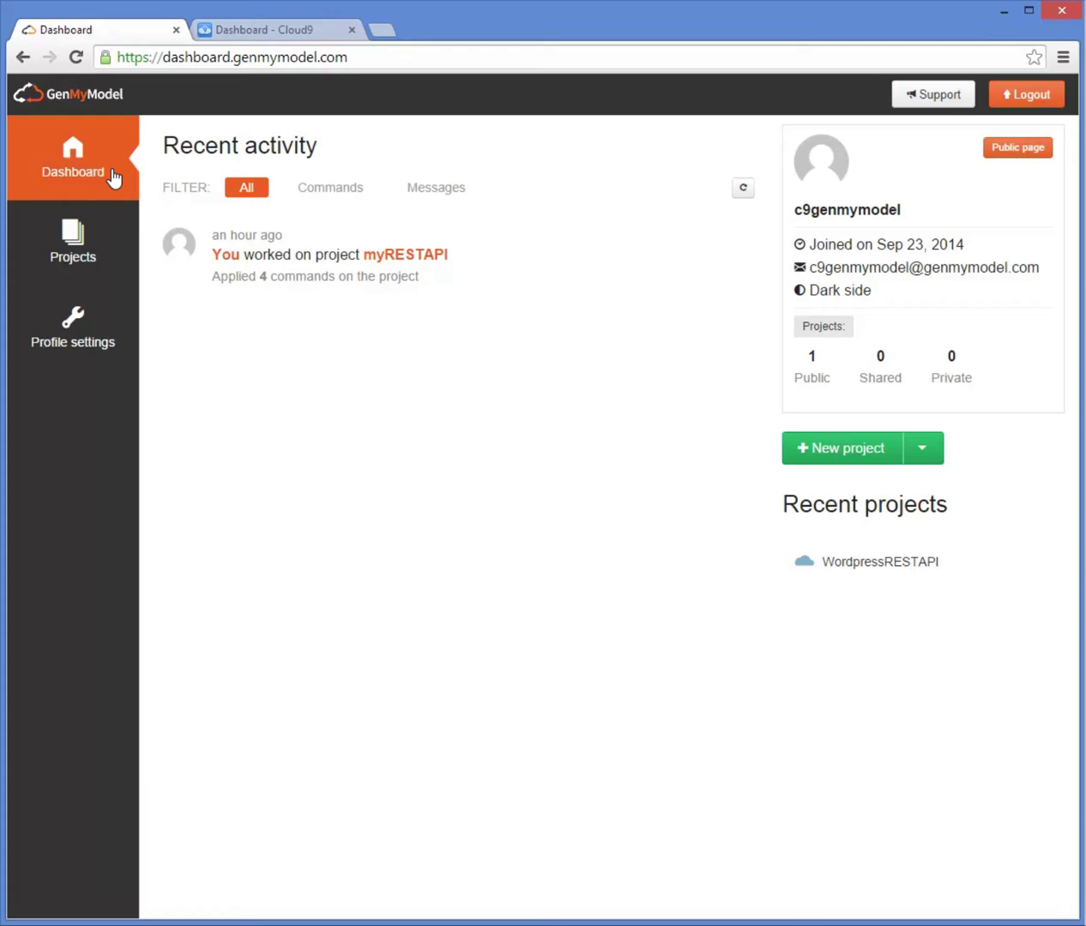
Open the WordpressRESTAPI project from the Projects list for editing.
left_click(118, 247)
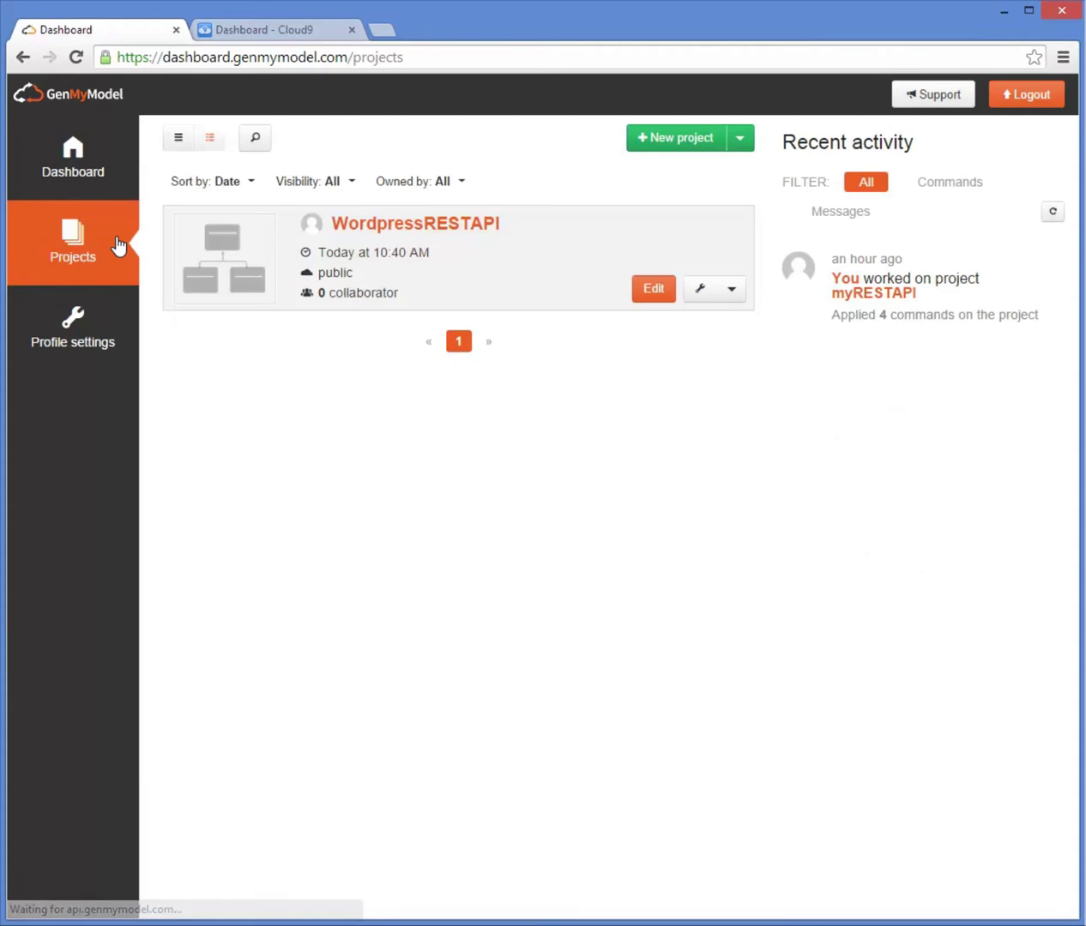
left_click(649, 291)
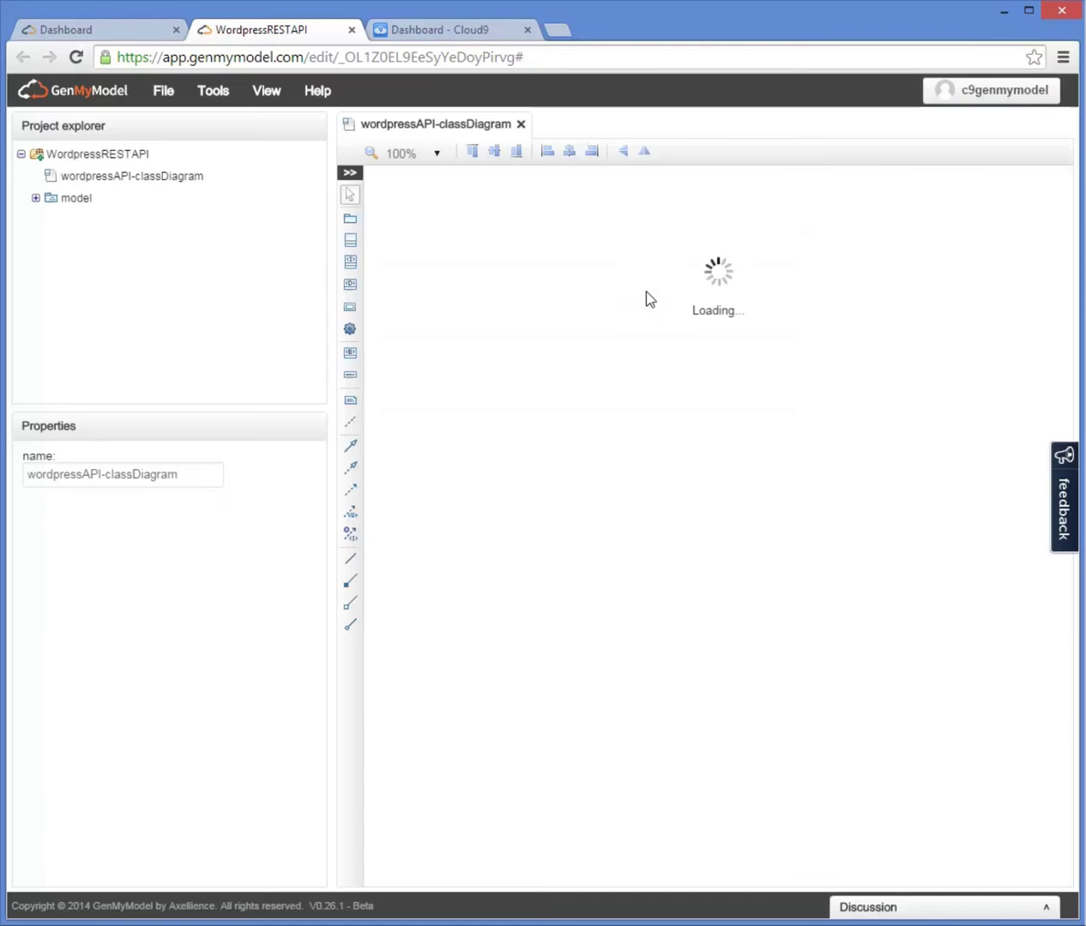
Add a new attribute named slug to the Post class.
left_click(348, 174)
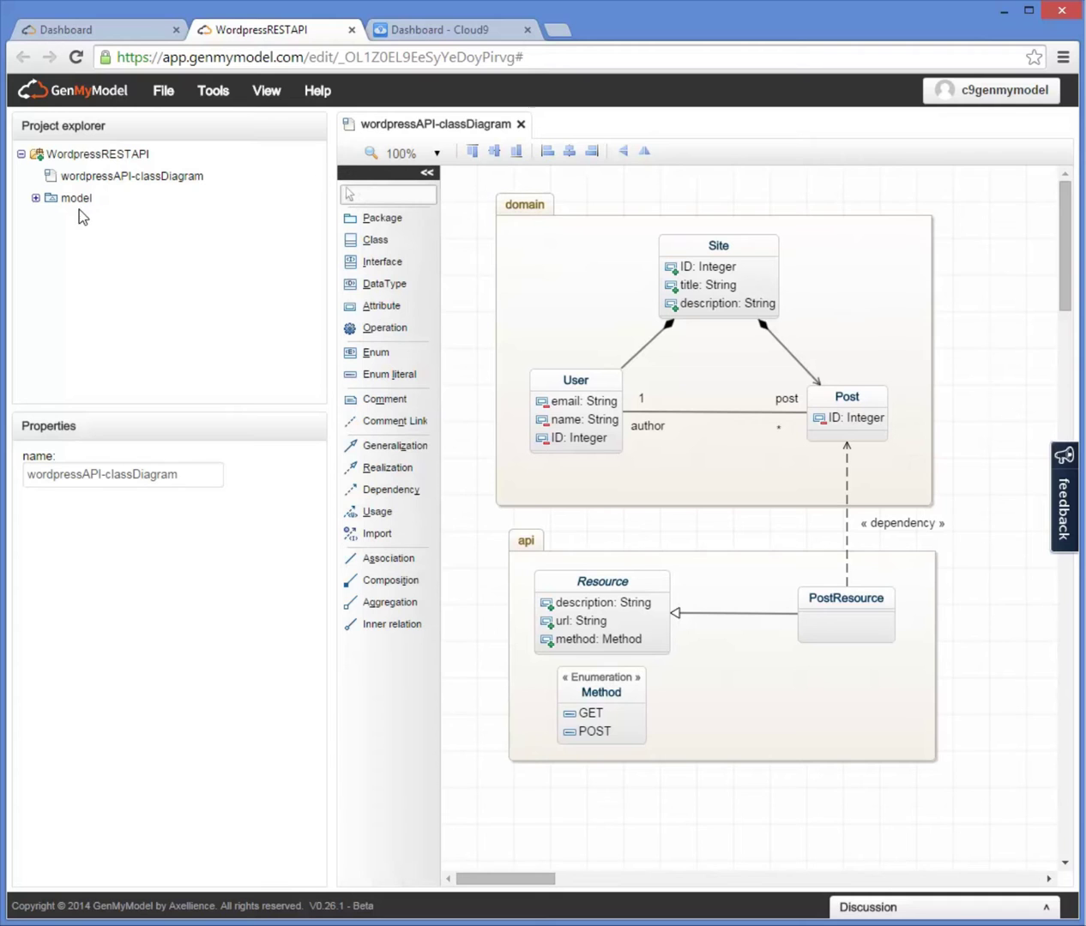
left_click(36, 197)
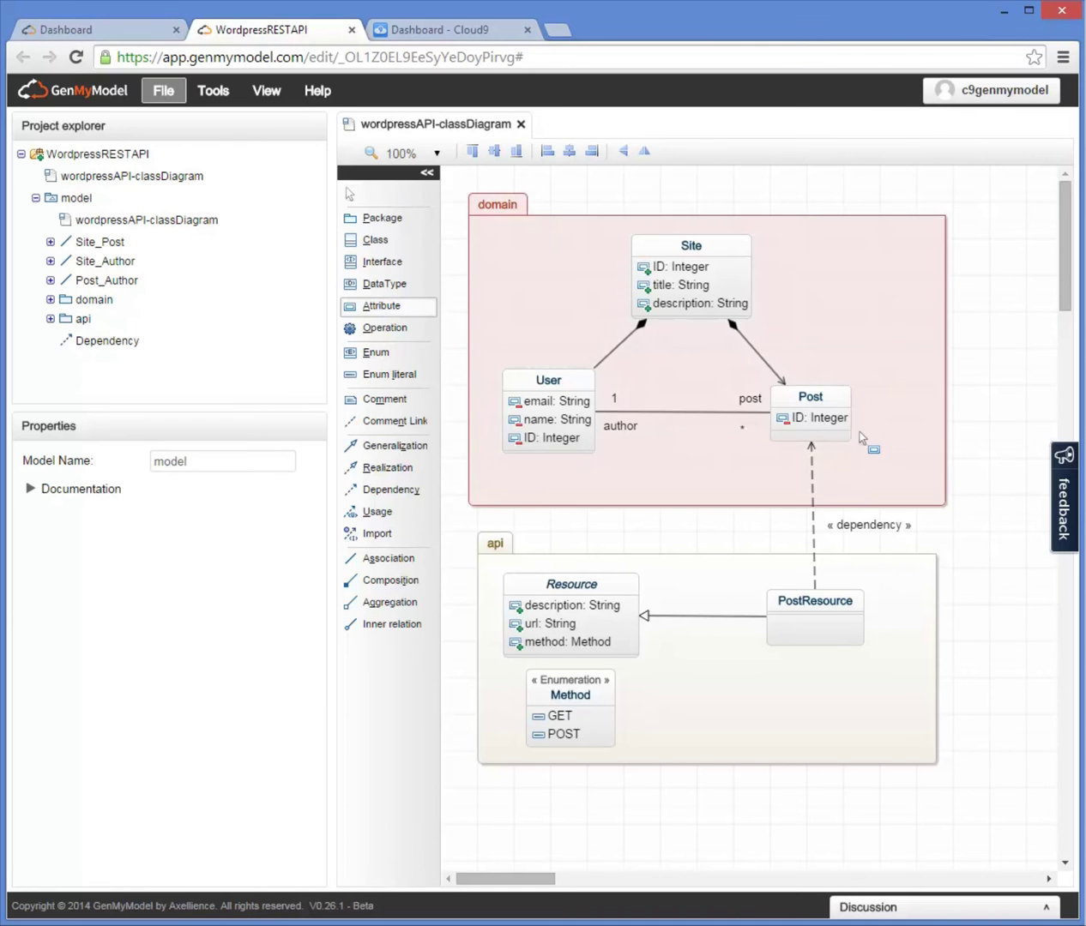
left_click(830, 433)
type("slug")
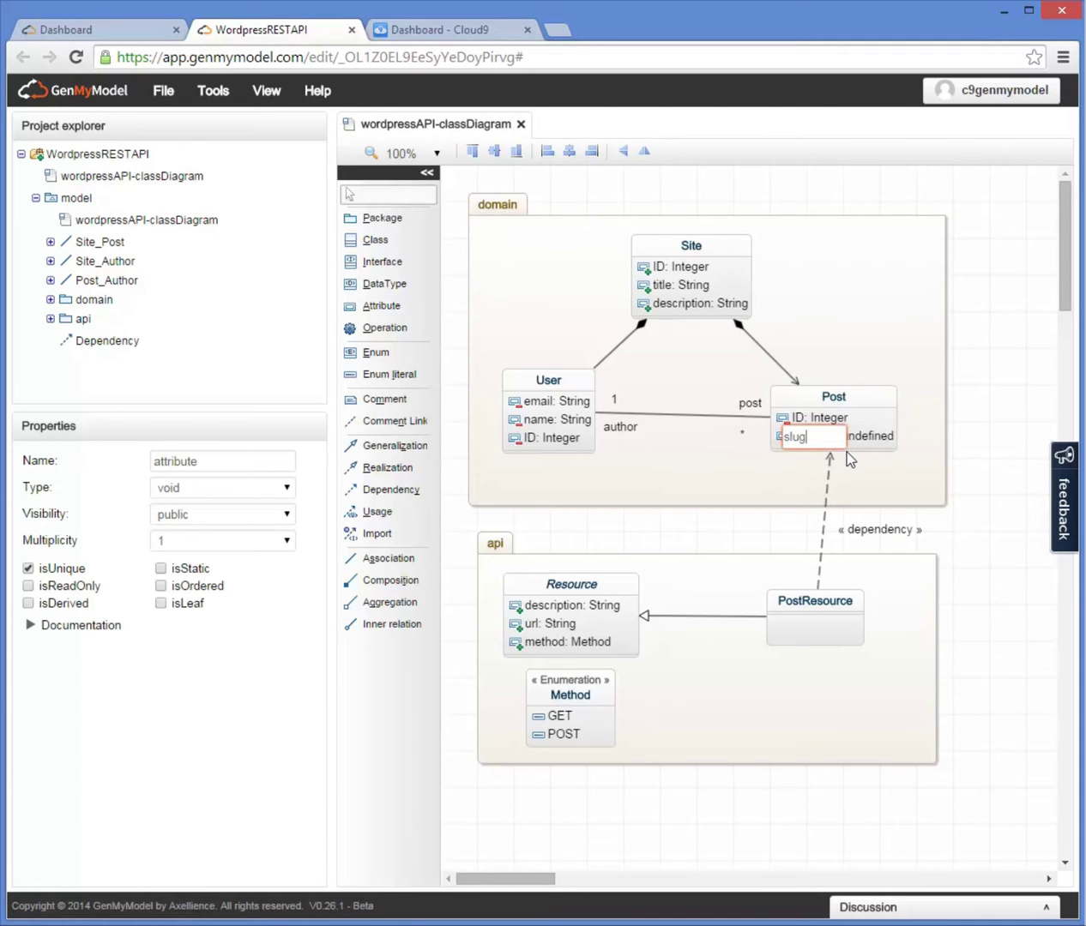
key("Return")
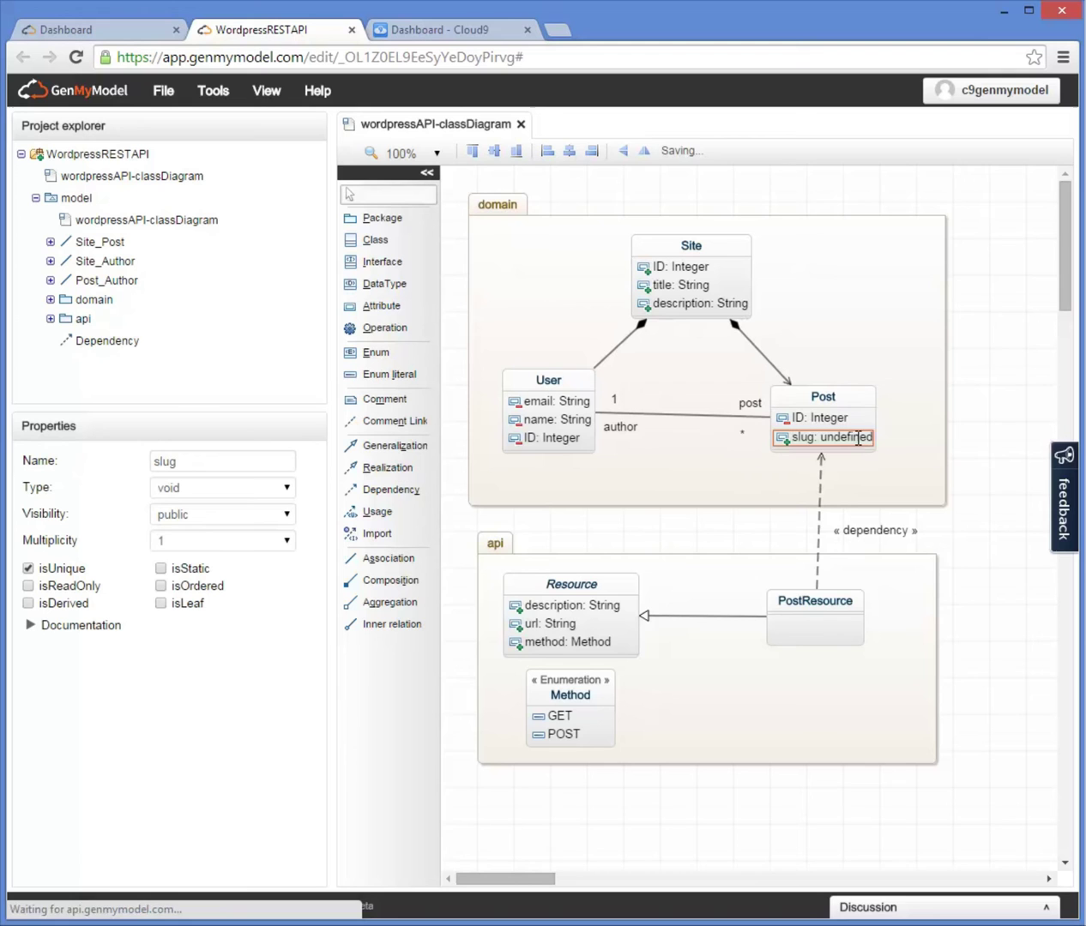
Make slug a String attribute with private visibility.
left_click(855, 439)
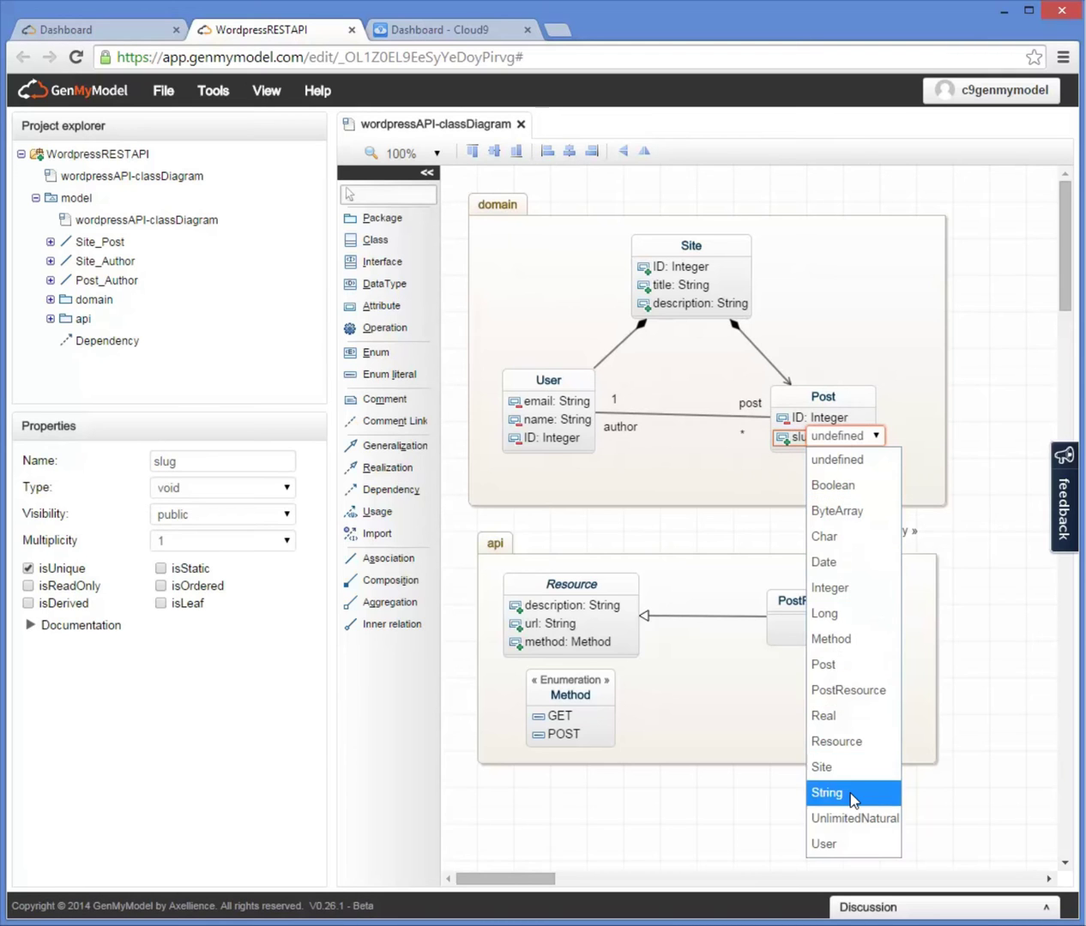
left_click(896, 790)
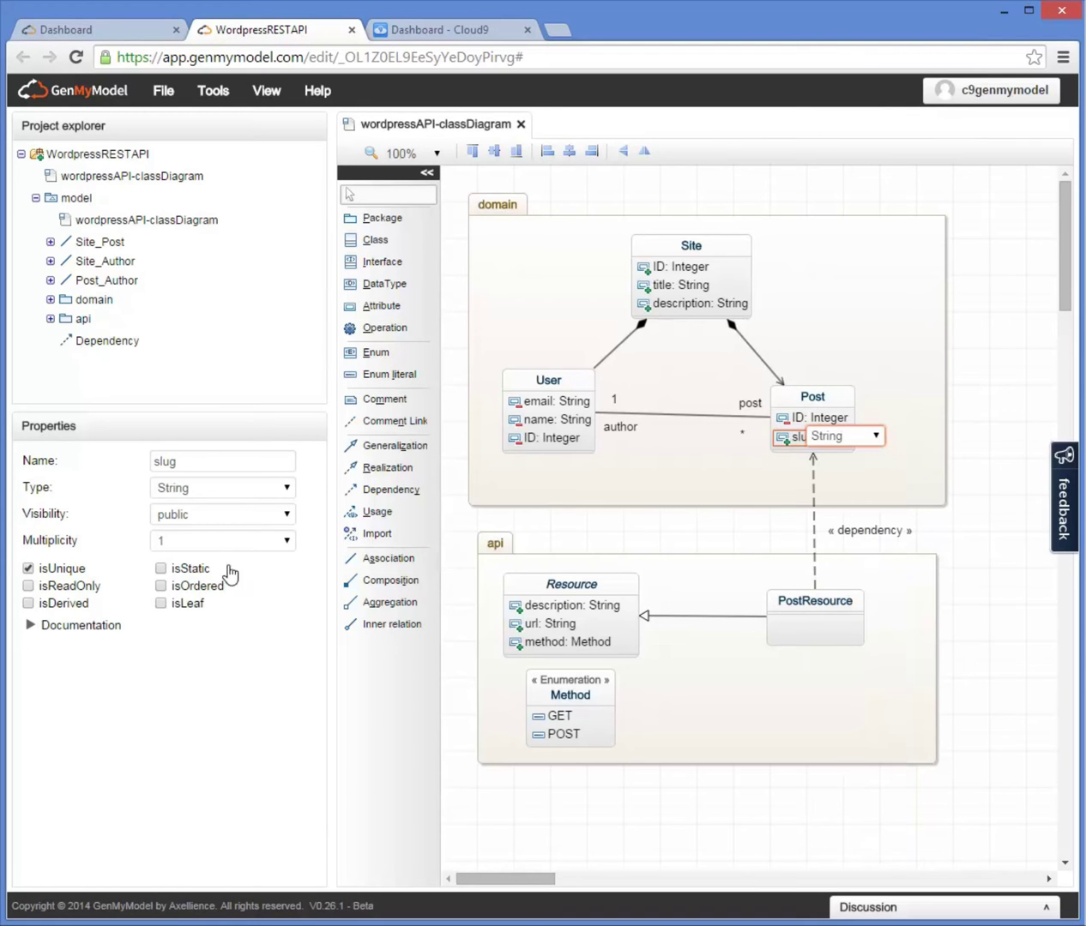
left_click(228, 513)
left_click(206, 564)
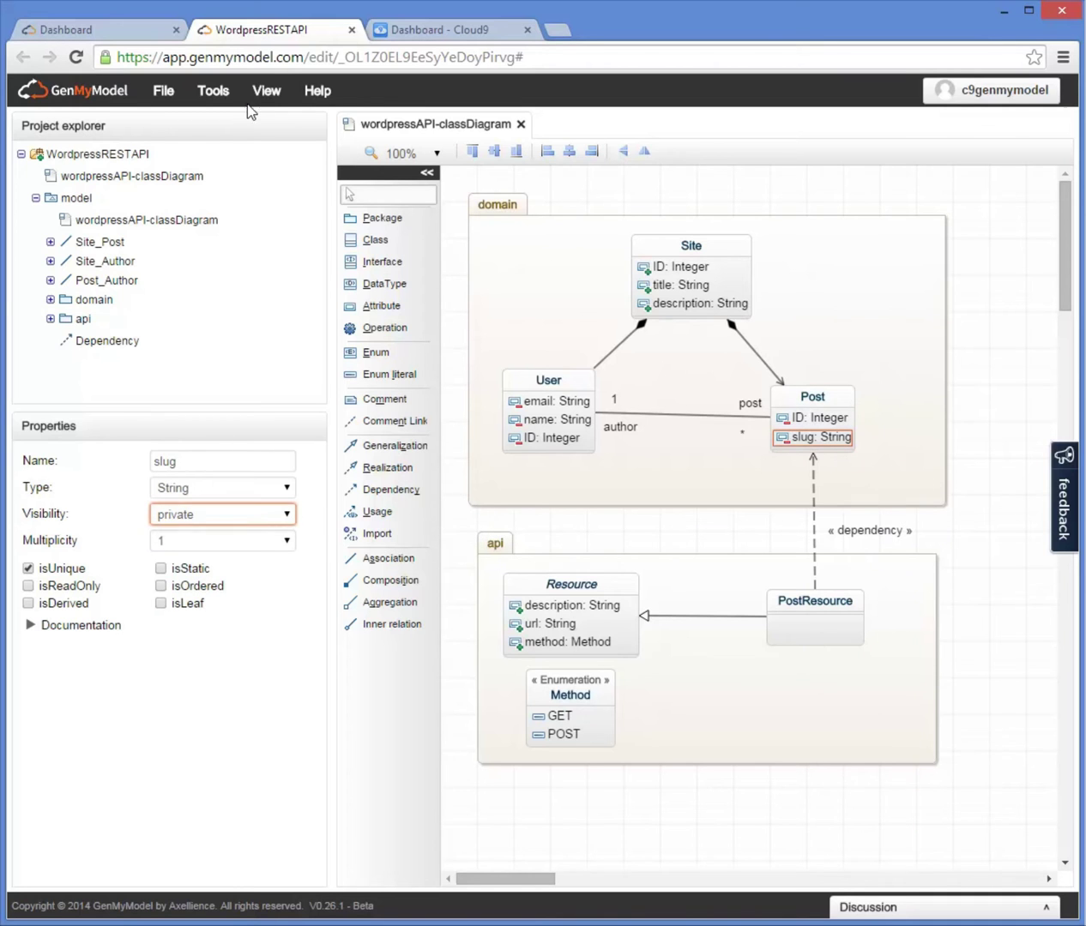
Review the PHP custom generator's template and destination GitHub repository URLs.
left_click(223, 94)
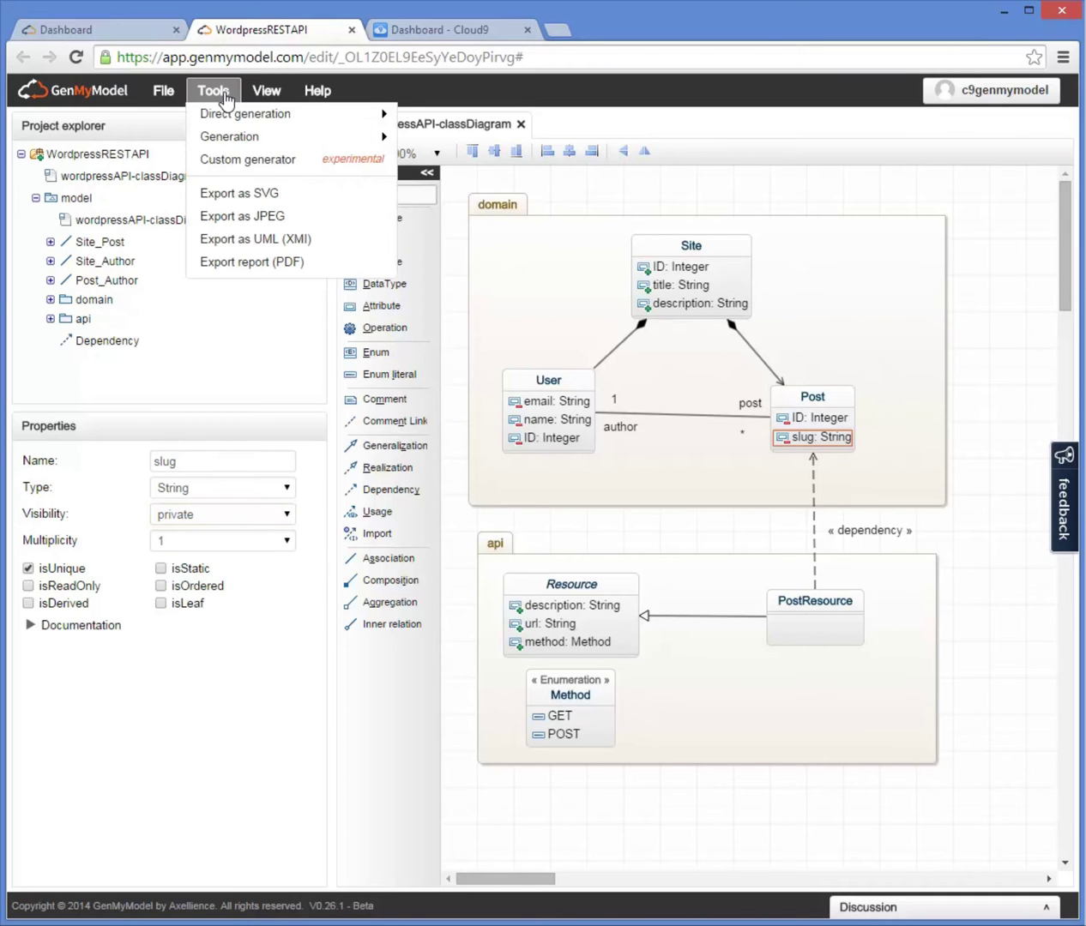
left_click(311, 168)
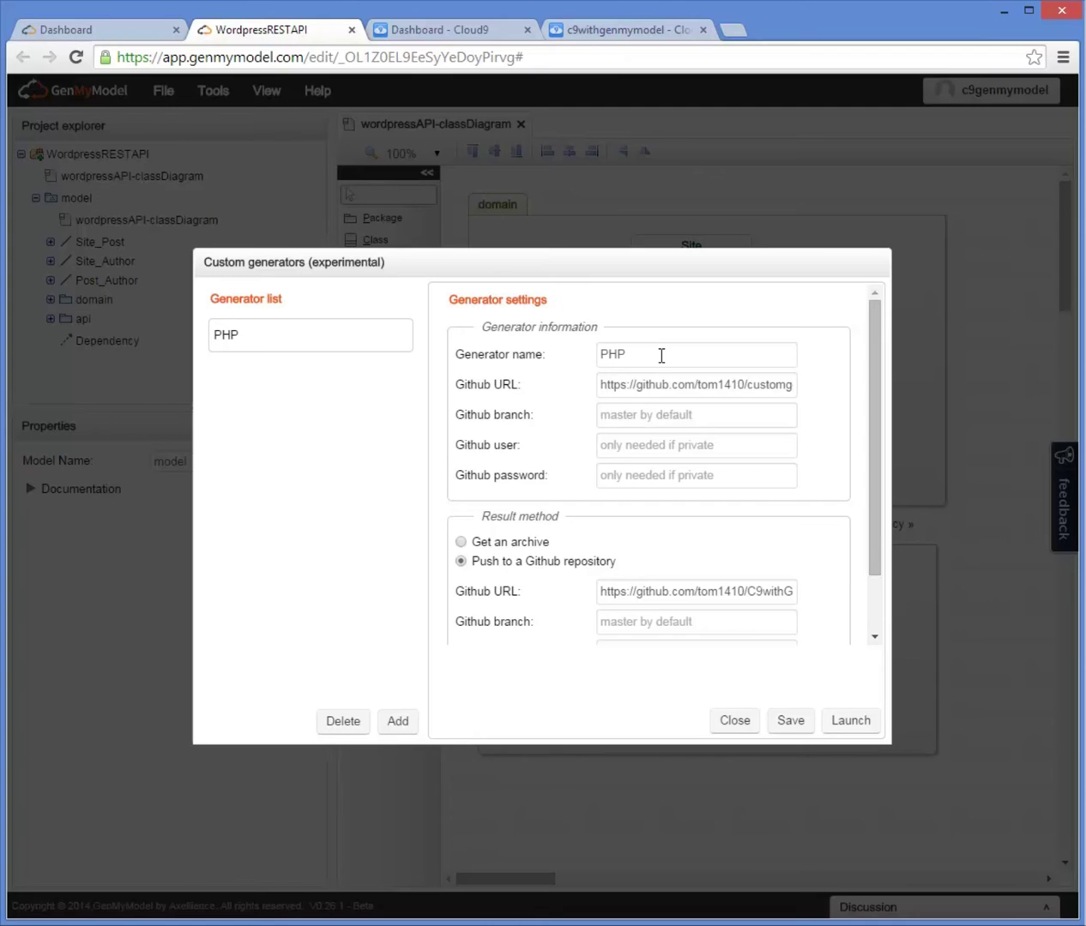
left_click_drag(601, 385, 878, 389)
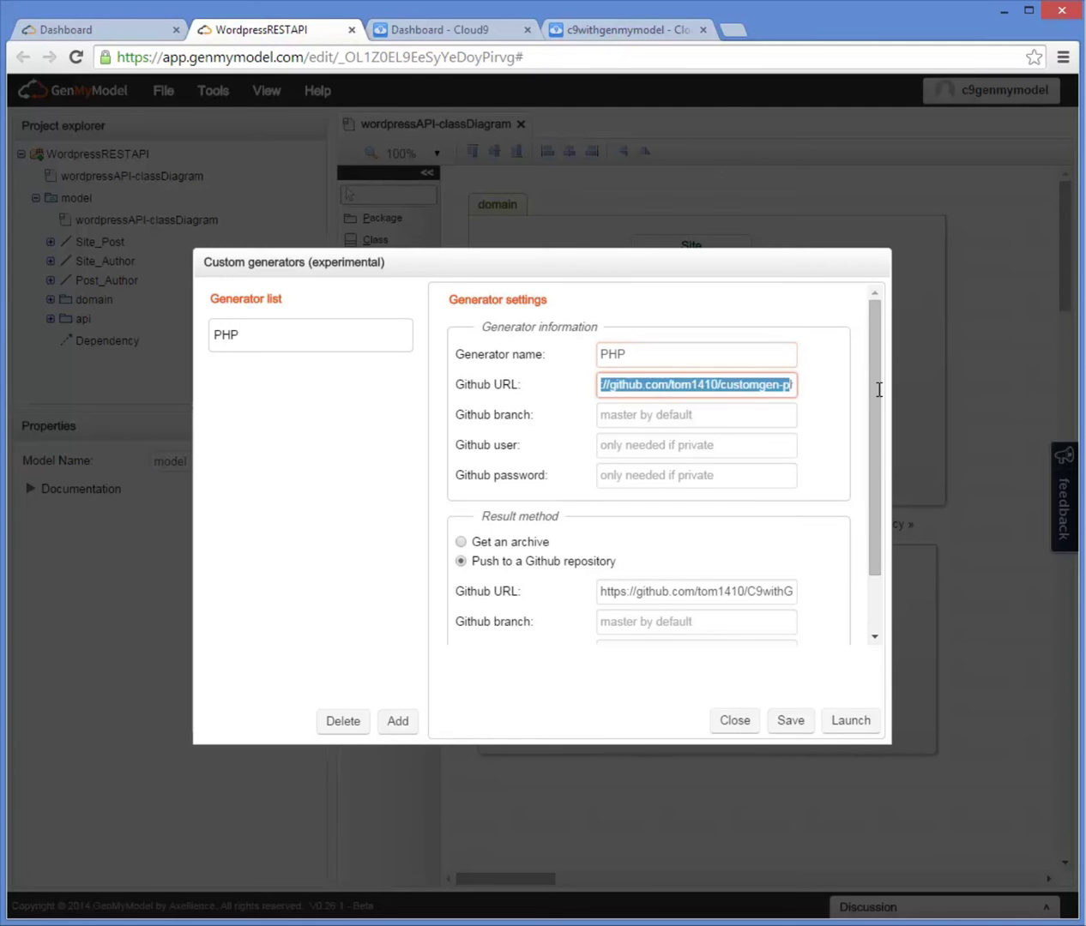
left_click(820, 415)
scroll(686, 589, "down", 2)
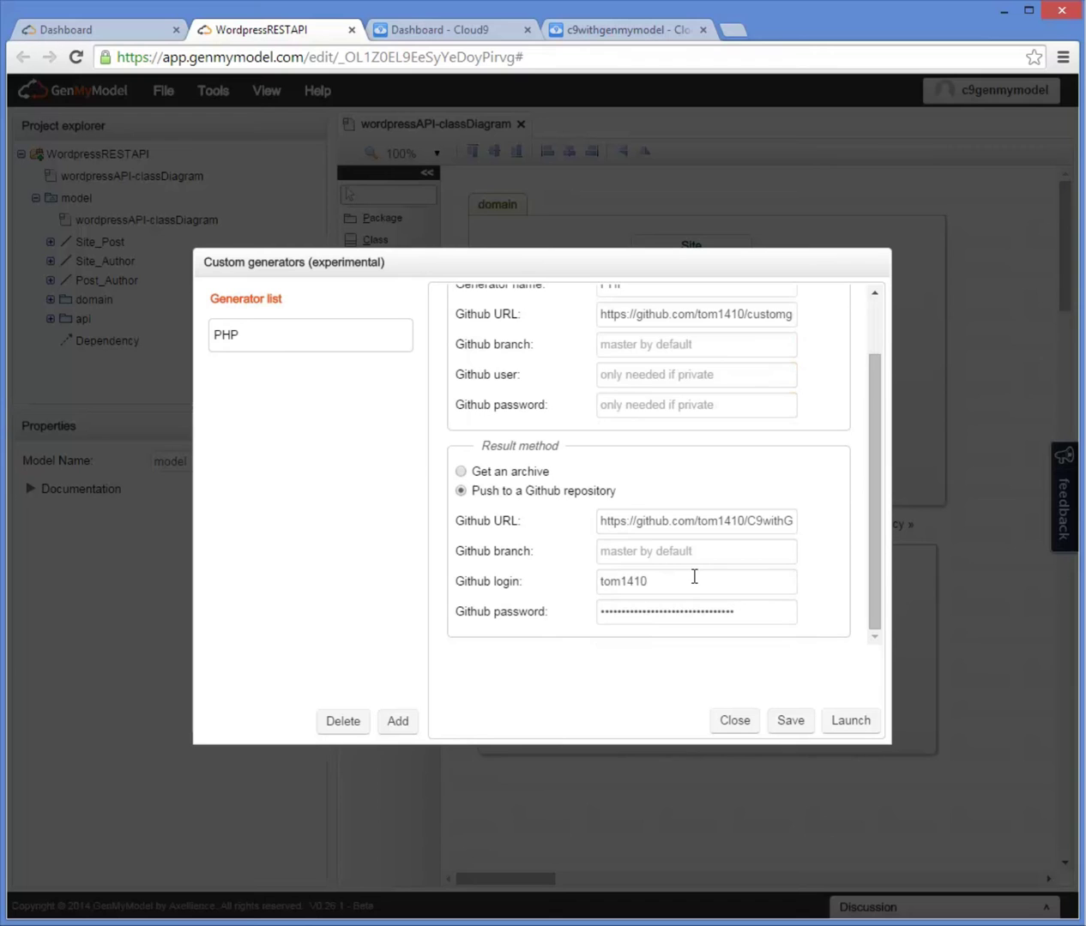
left_click(686, 524)
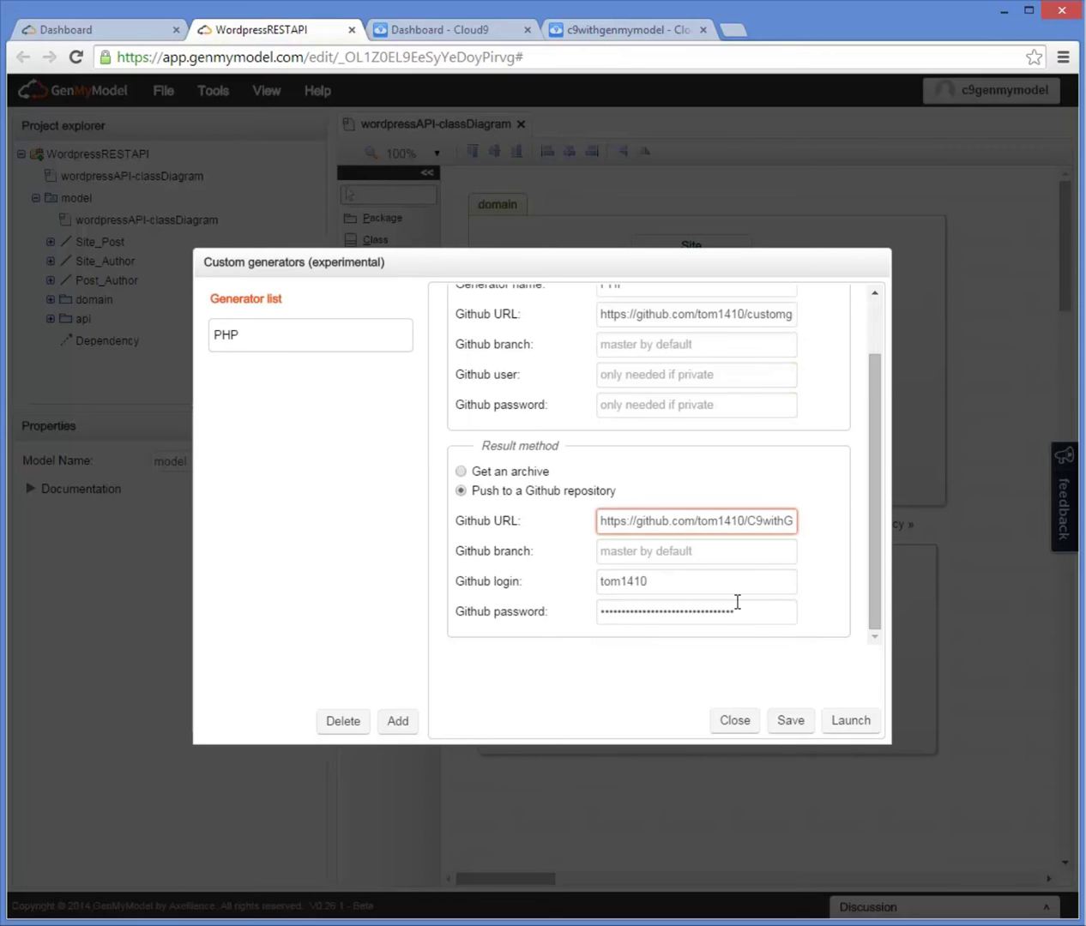
Launch the PHP generator and go to the generated code's repository.
left_click(846, 725)
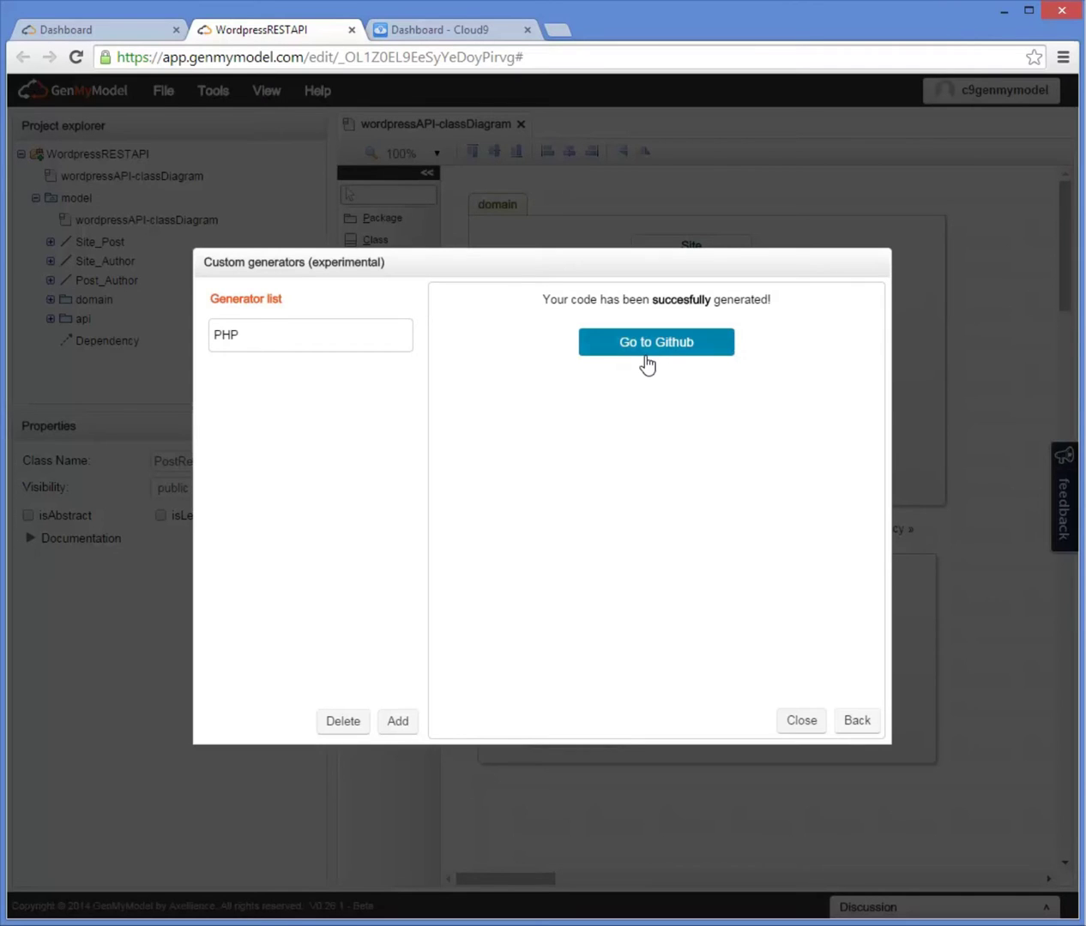
left_click(646, 364)
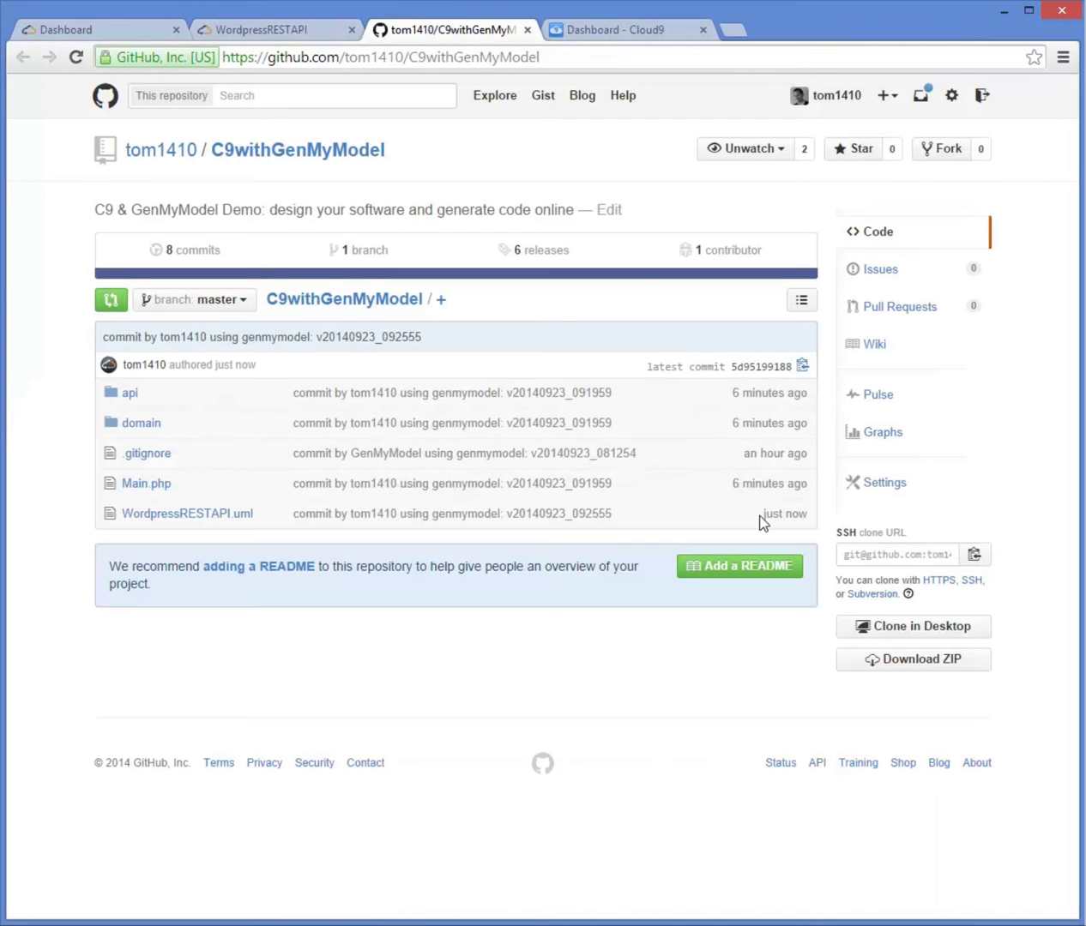
Check the just-updated WordpressRESTAPI.uml commit on GitHub, then switch to the Cloud9 dashboard.
left_click_drag(764, 513, 777, 513)
left_click(740, 631)
left_click(649, 34)
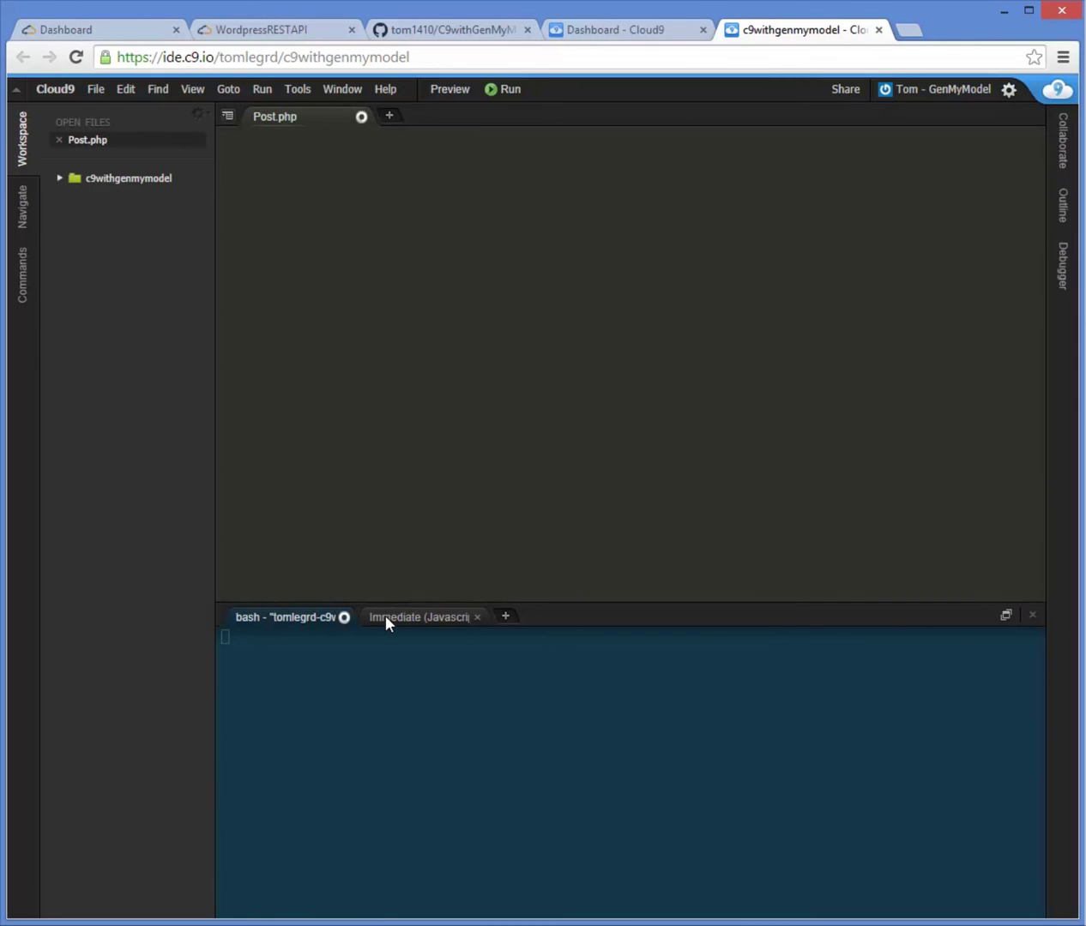
Run git pull in the c9withgenmymodel terminal to fetch the generated code.
left_click(633, 699)
type("git")
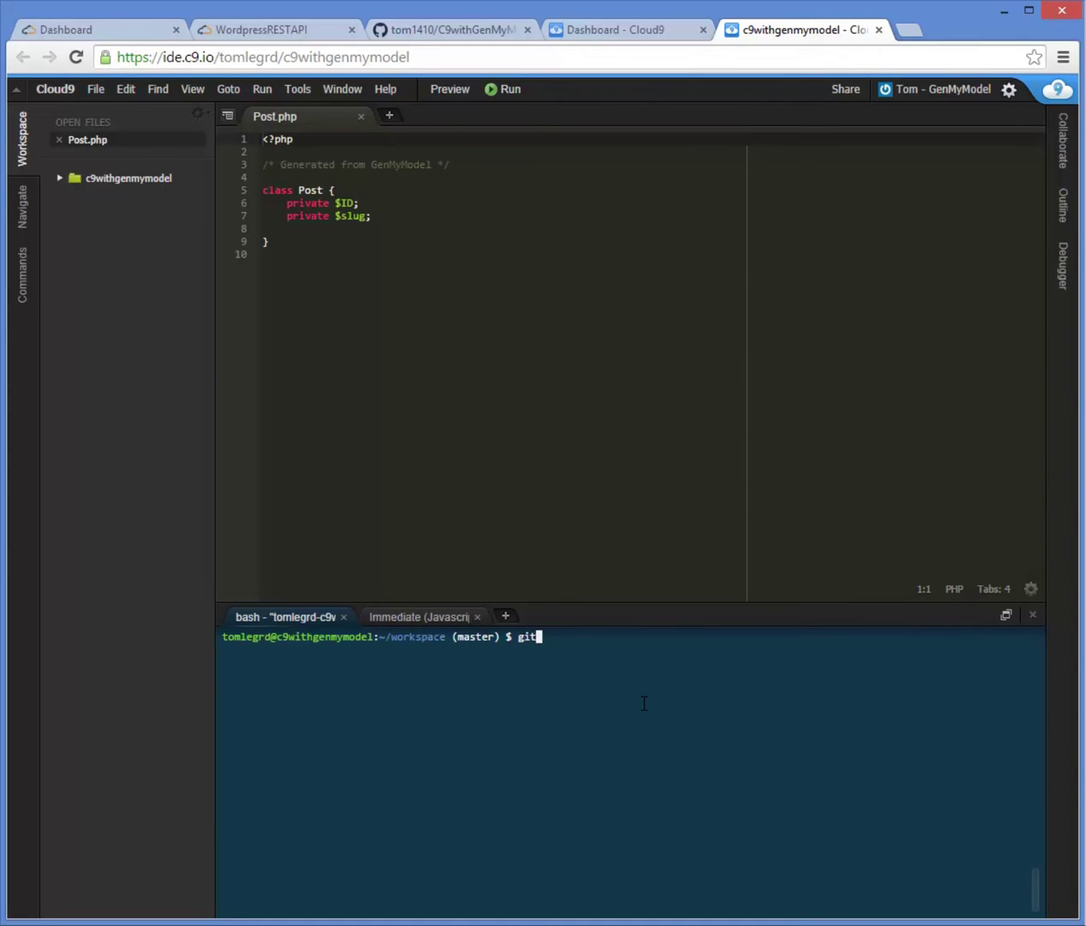
type(" pull")
key("Return")
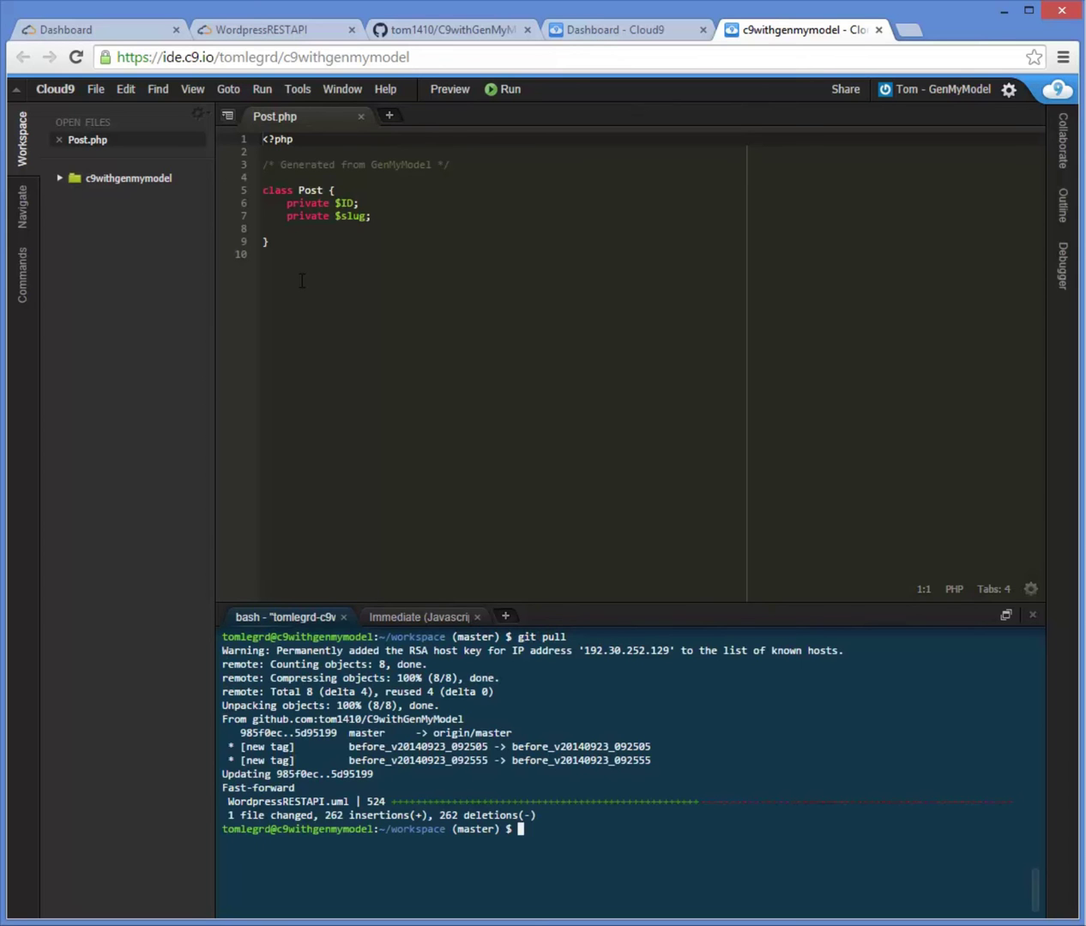
Open PostResource.php from the workspace's api/domain folder.
left_click(56, 176)
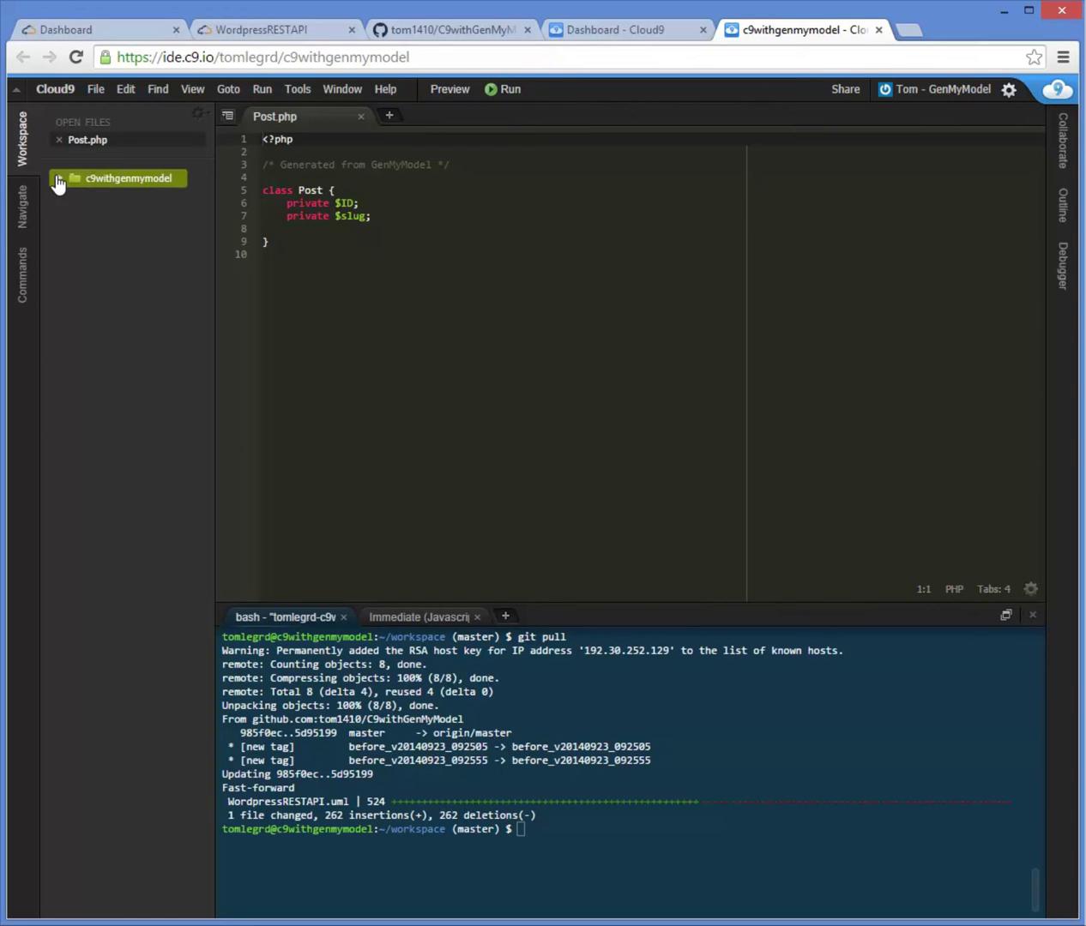
left_click(69, 191)
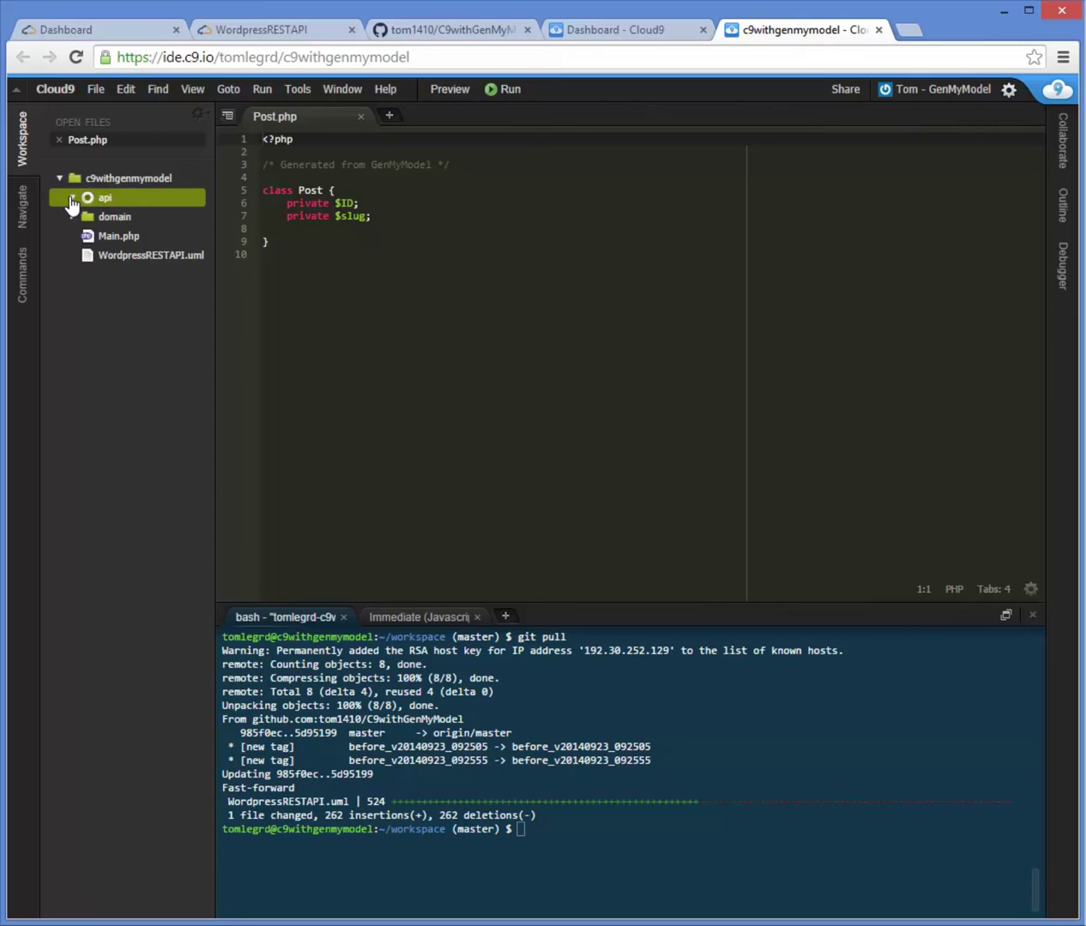
left_click(72, 255)
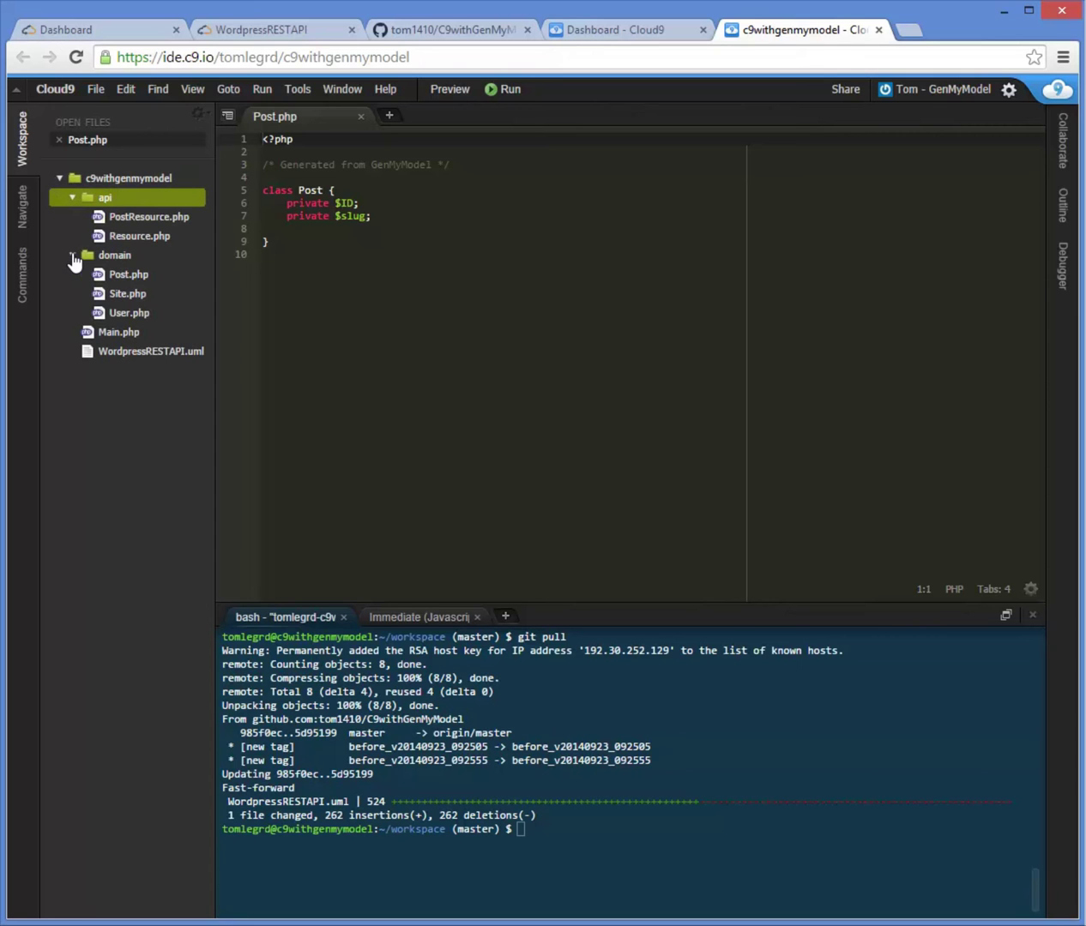
double_click(141, 216)
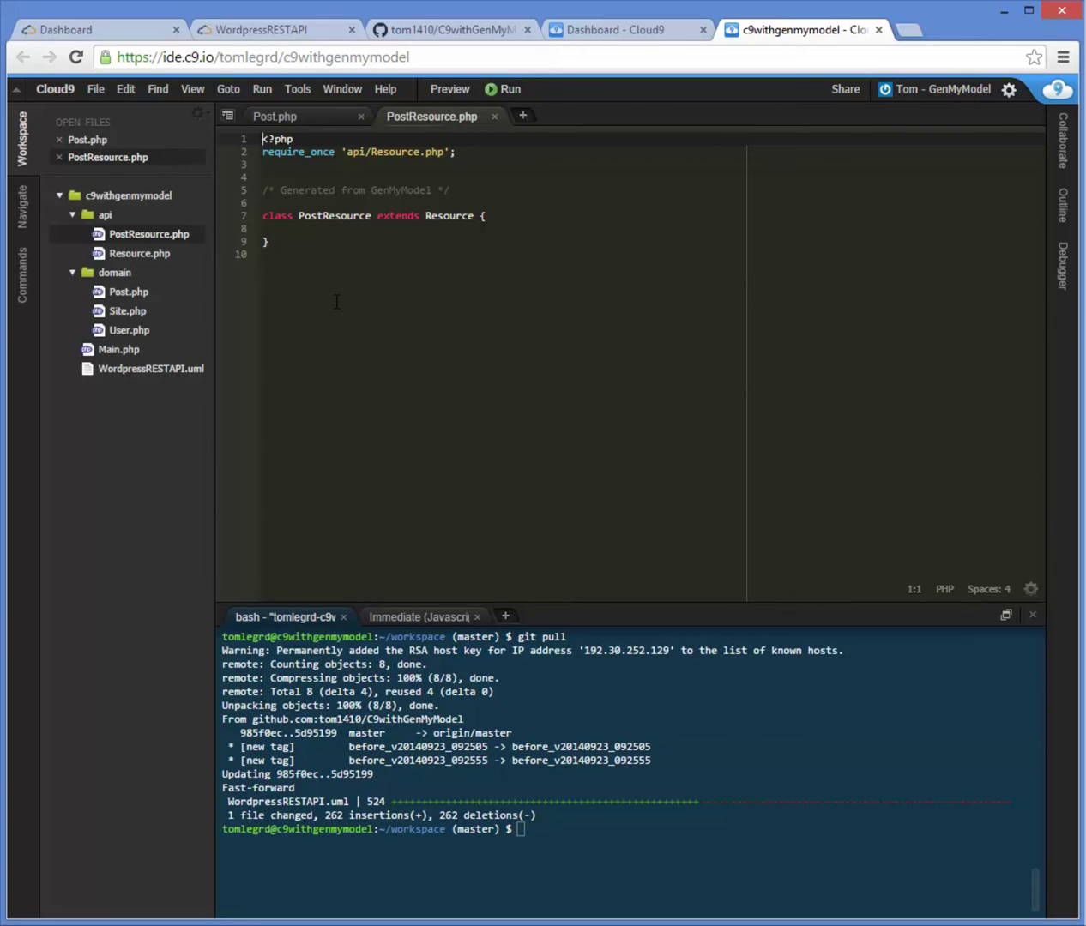
Paste the getPosts() method fetching WordPress posts into the class.
key("ctrl+v")
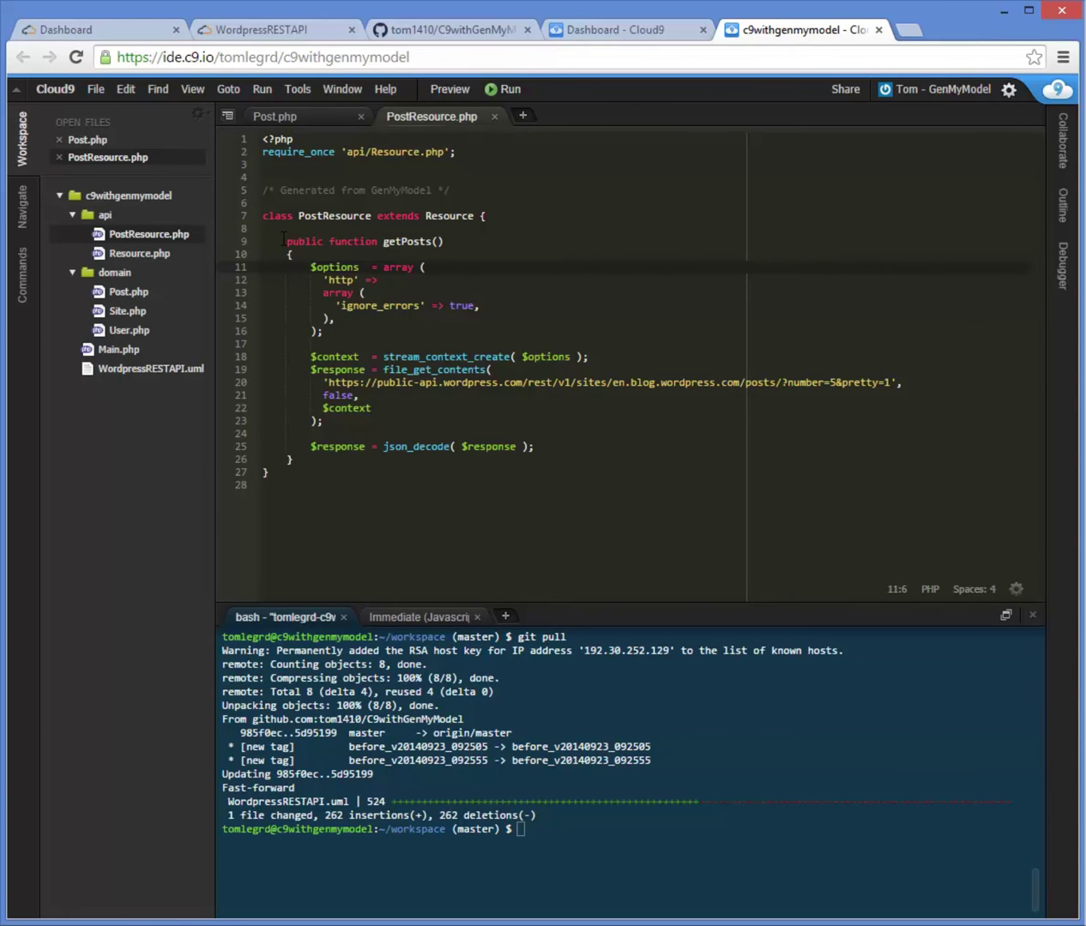
mouse_move(268, 241)
left_mouse_down()
mouse_move(326, 395)
mouse_move(326, 463)
left_mouse_up()
left_click(326, 463)
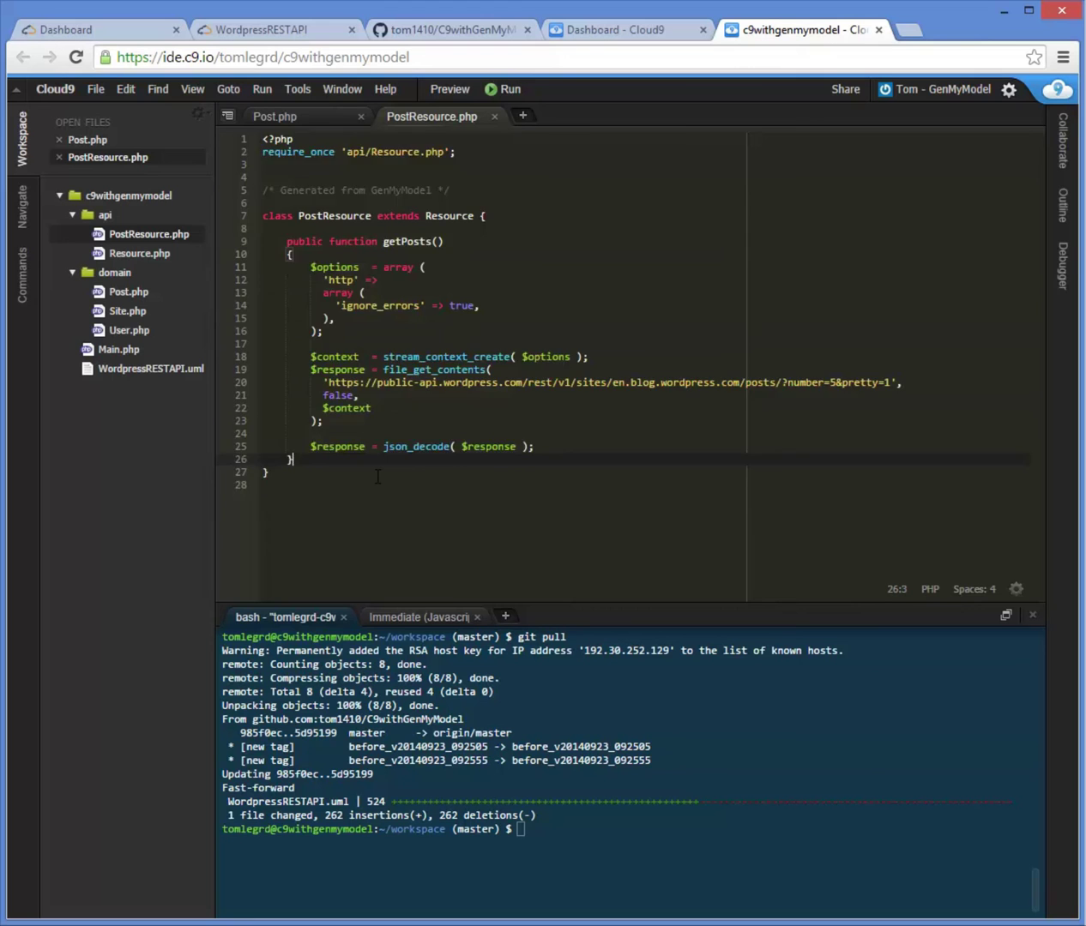
scroll(384, 489, "down", 2)
left_click(620, 809)
type("git c")
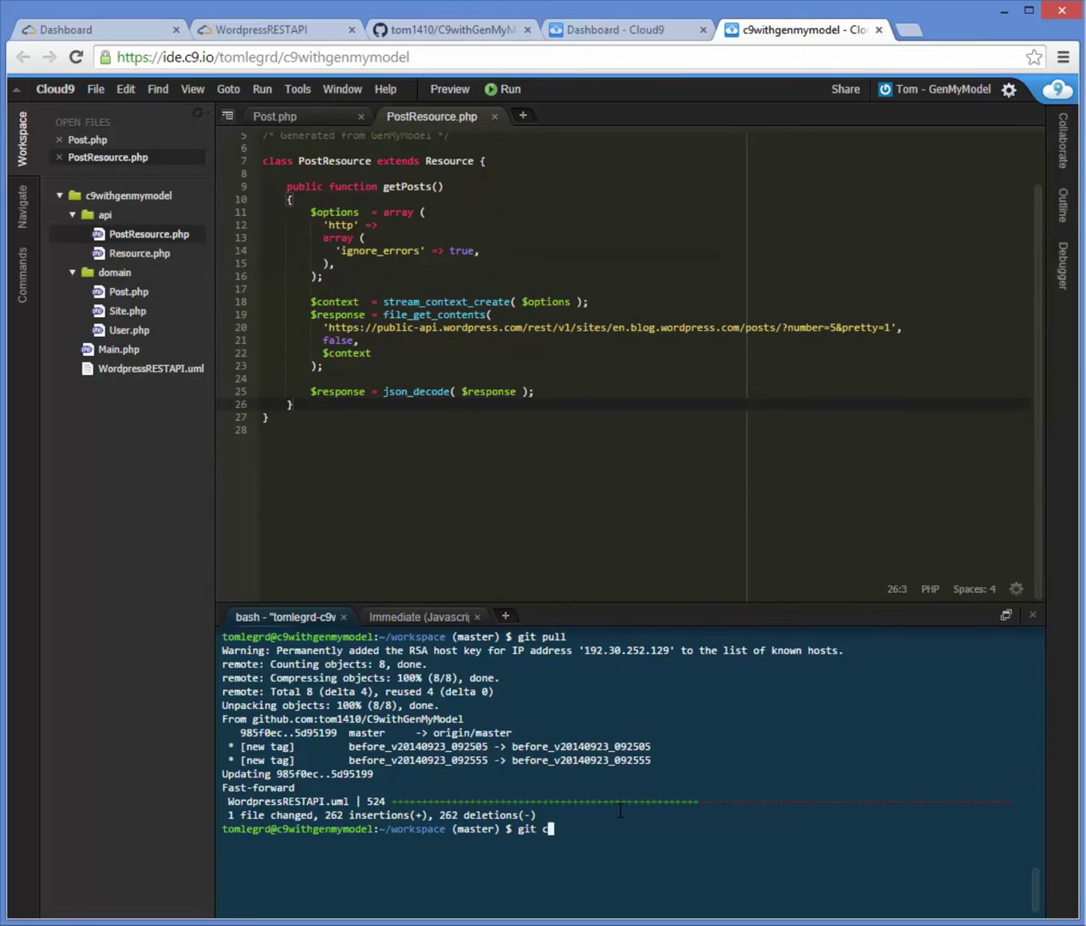
type("ommit -a -m")
type(" \" adde")
type("d getPosts")
type(" v1\"")
Commit the workspace changes as "added getPosts v1".
key("Return")
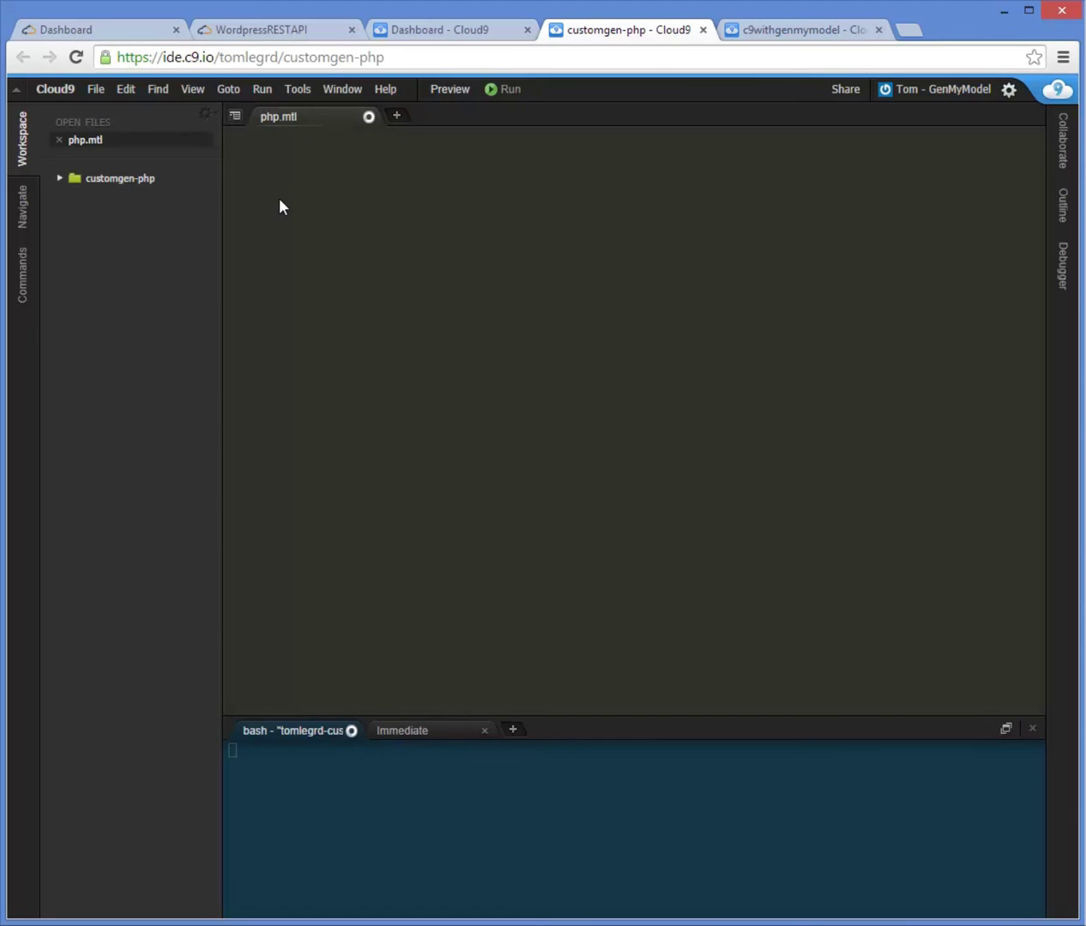
Open the php.mtl template under codegen/phpgen in the customgen-php workspace.
left_click(72, 197)
left_click(83, 216)
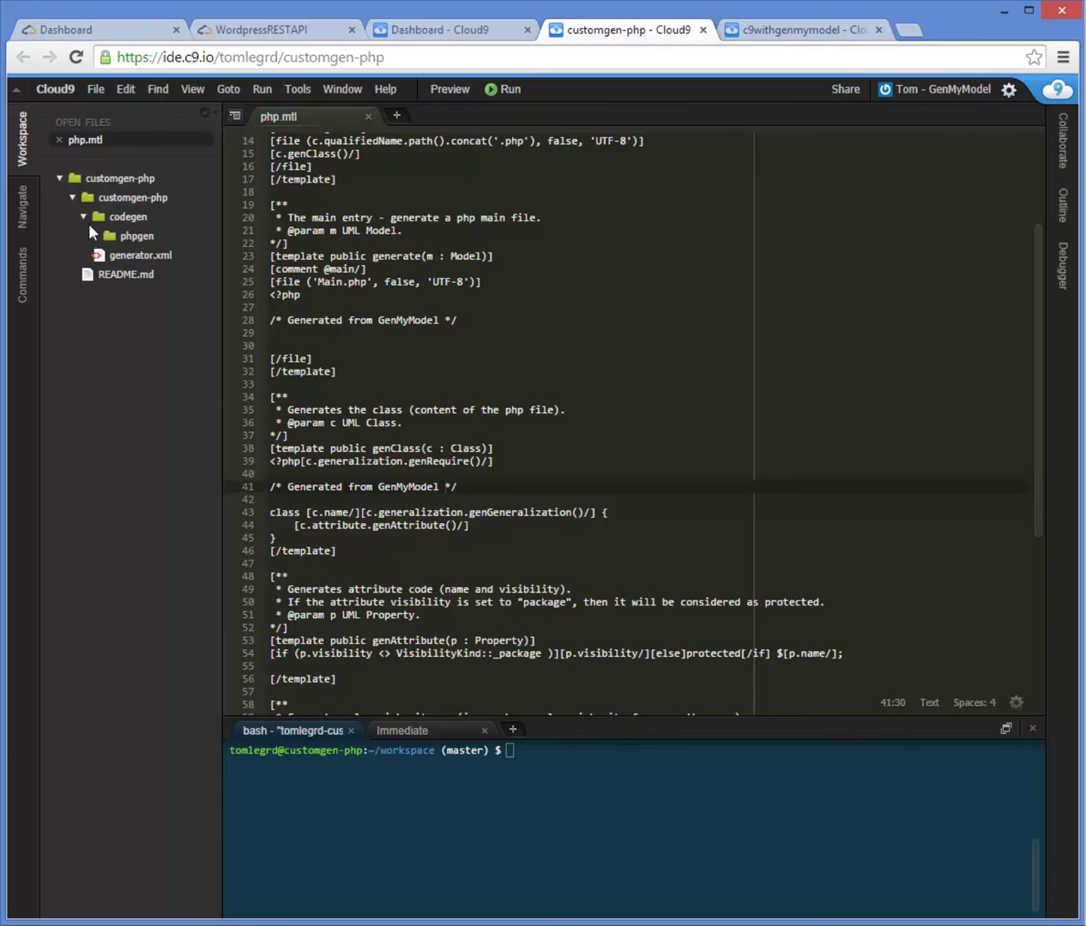
left_click(94, 236)
left_click(156, 257)
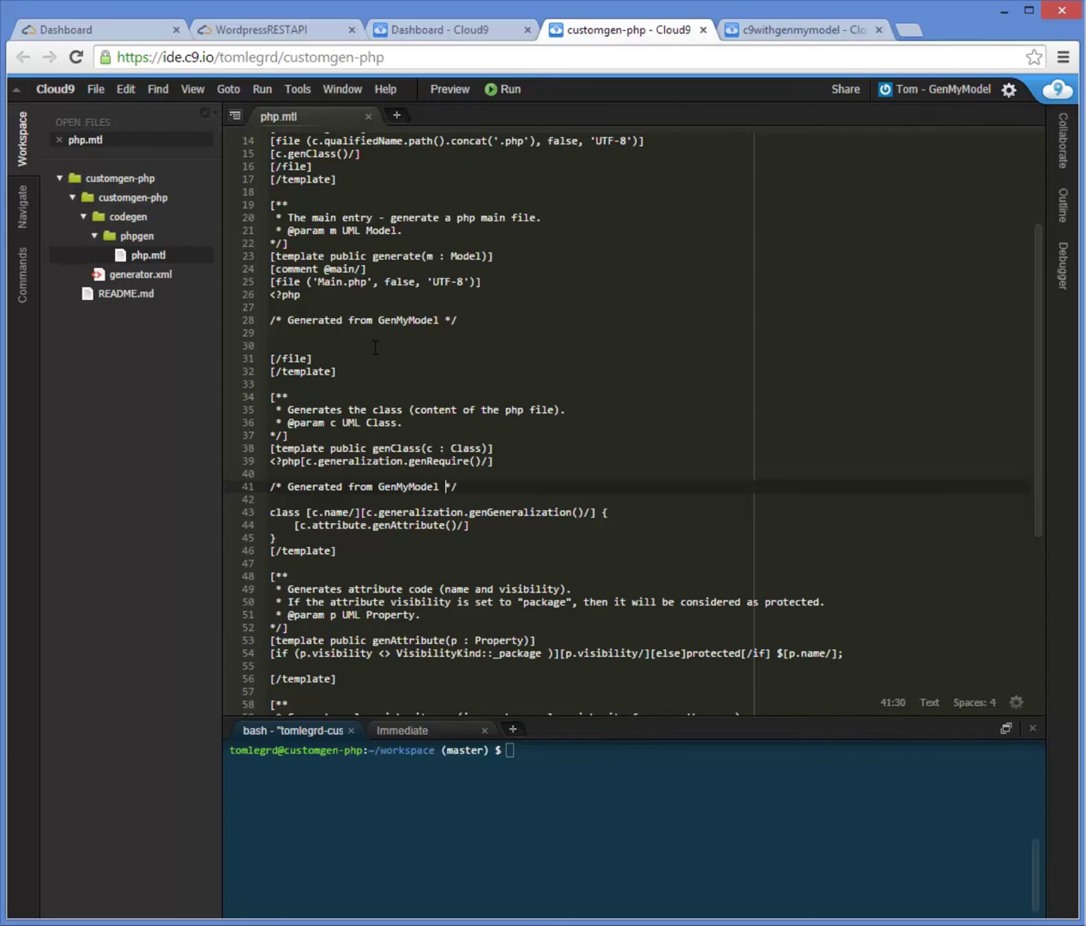
scroll(411, 474, "down", 2)
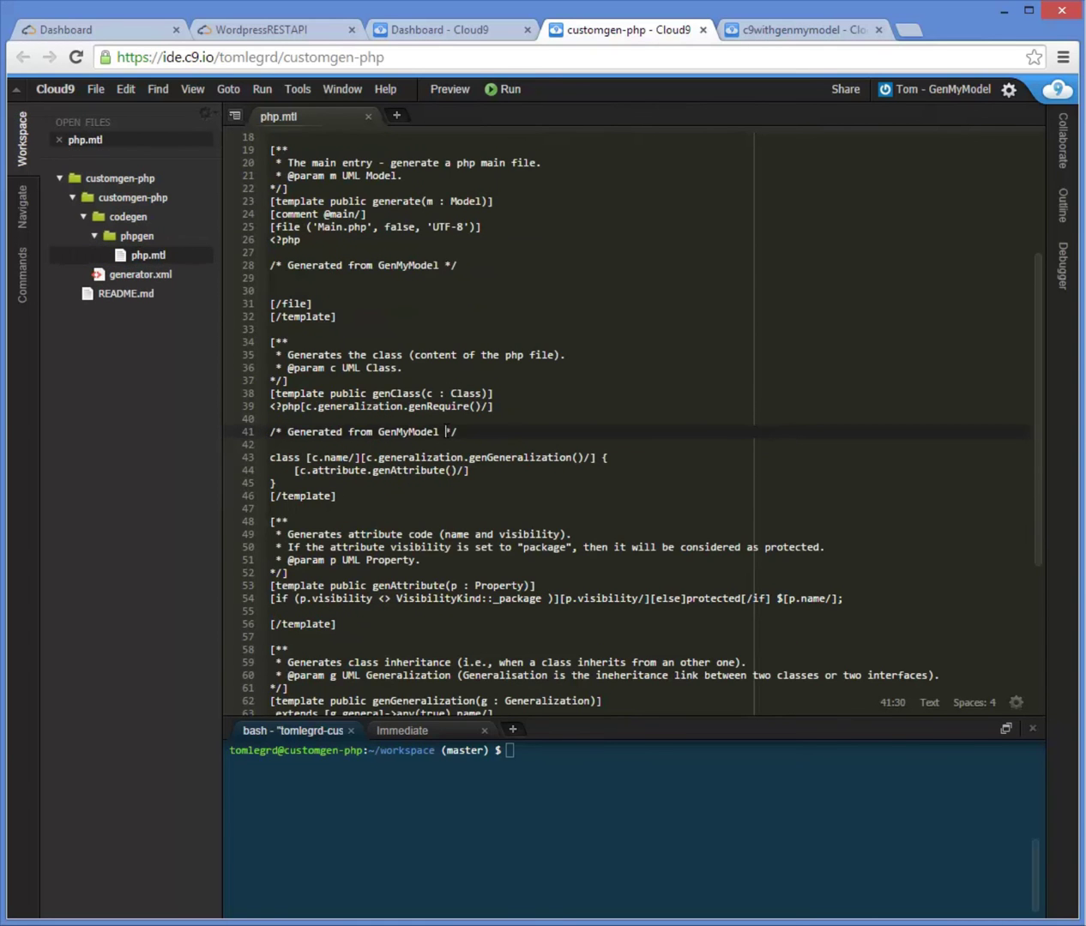
key("Return")
key("Return")
key("Up")
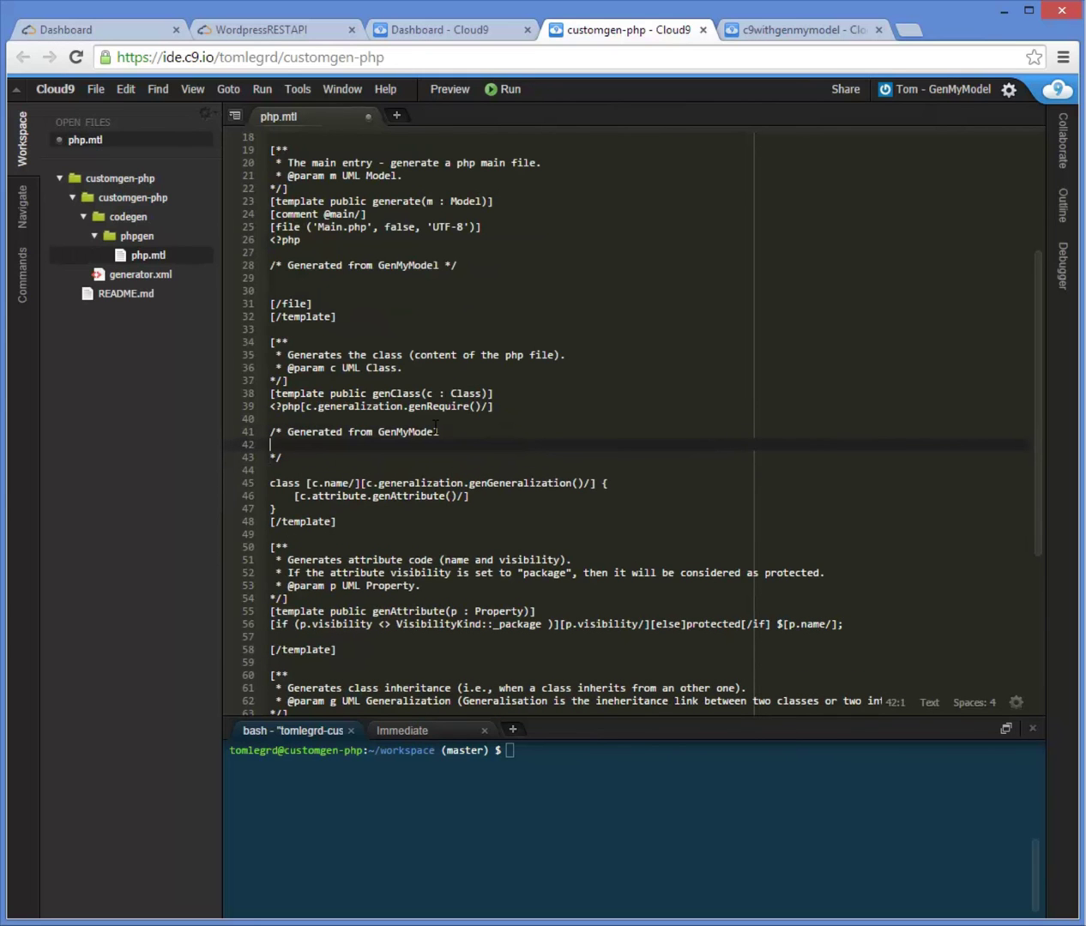
type("* @au")
type("thro")
key("BackSpace")
key("BackSpace")
type("or ")
type("Walter Whi")
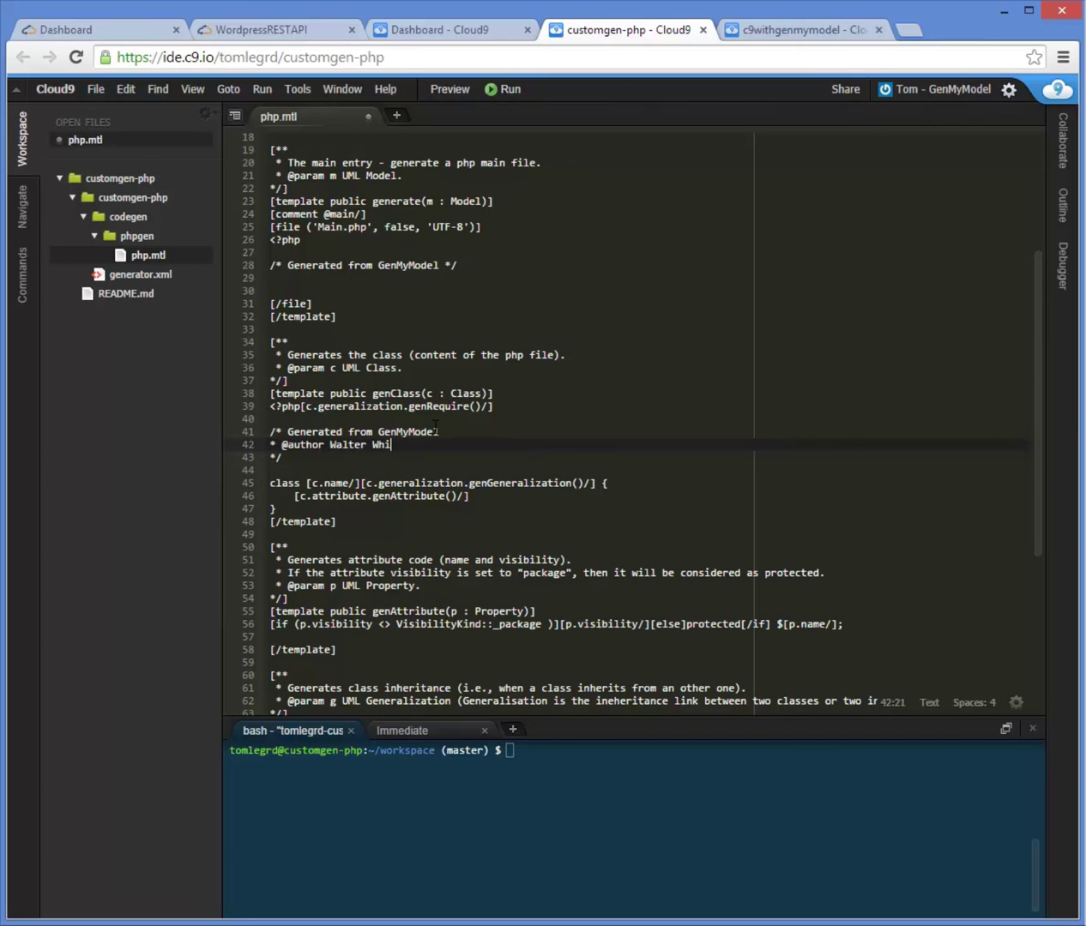
type("te")
Save the template and commit it as "+author on classes".
key("Down")
key("Down")
left_click(547, 756)
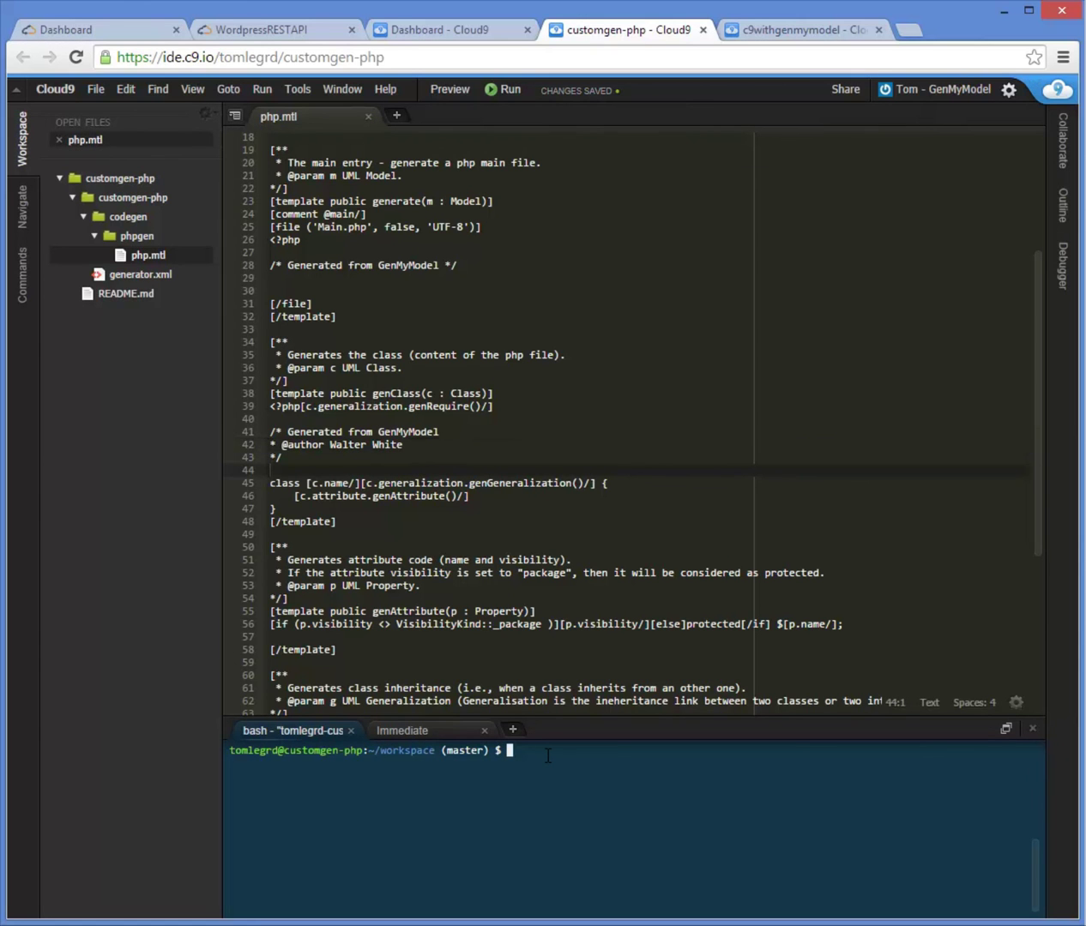
type("git commit -")
type("a -m \"+auth")
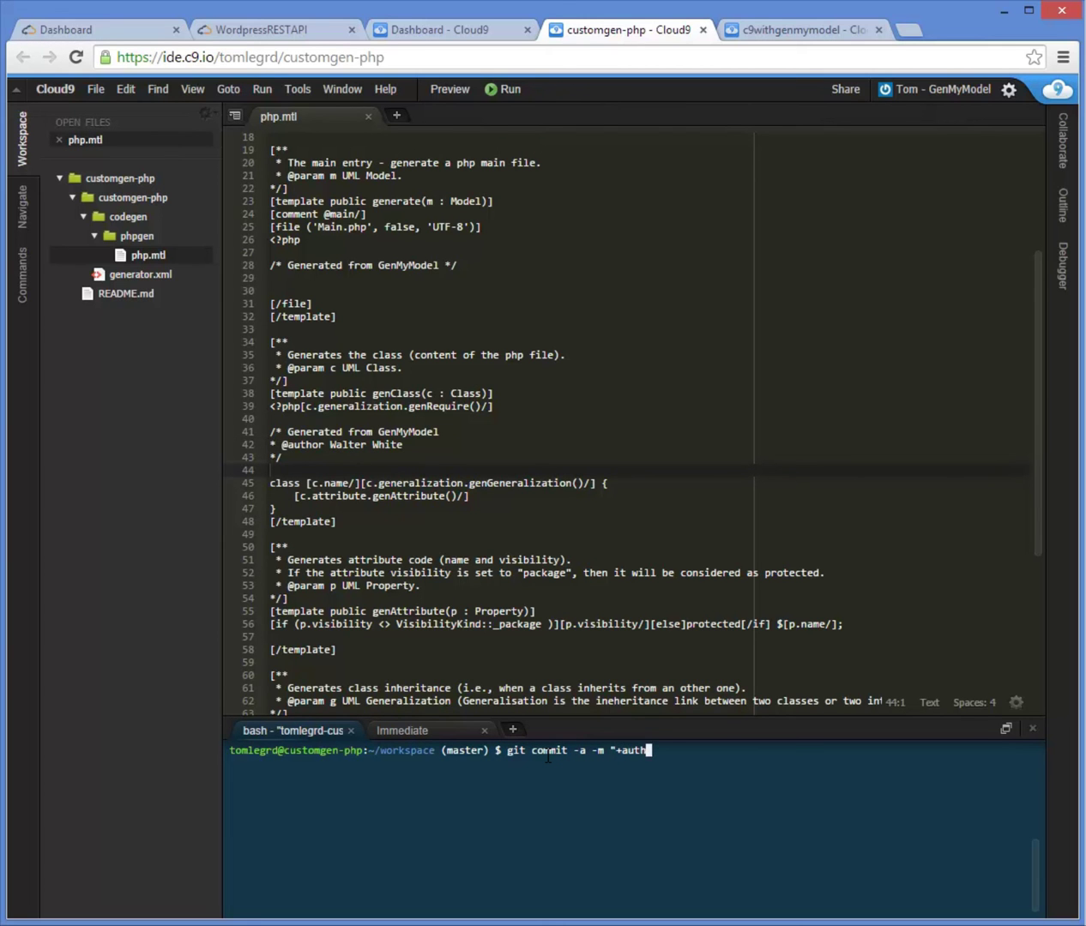
type("or on classes")
type("\"")
key("Return")
type("git ")
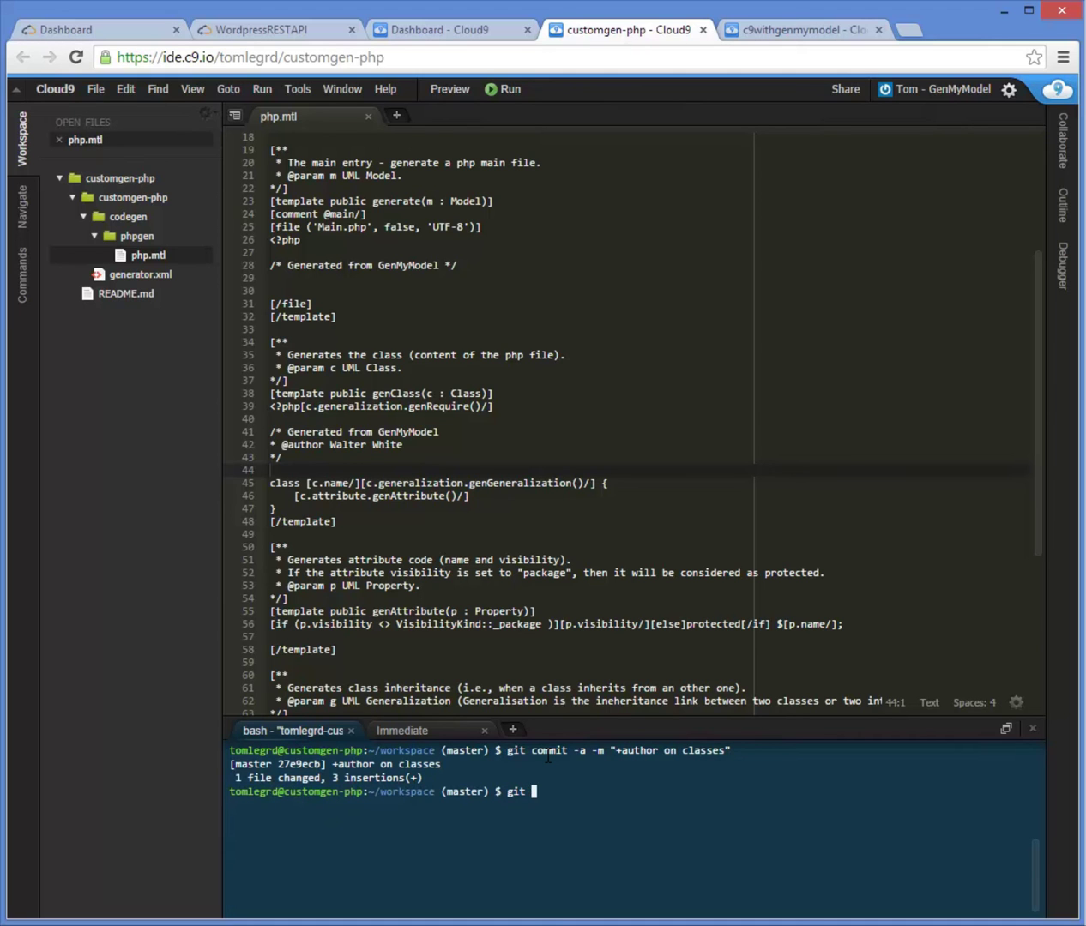
type("push origin ma")
type("ster")
Push the commit to origin master, confirming the GitHub host prompt.
key("Return")
type("yes")
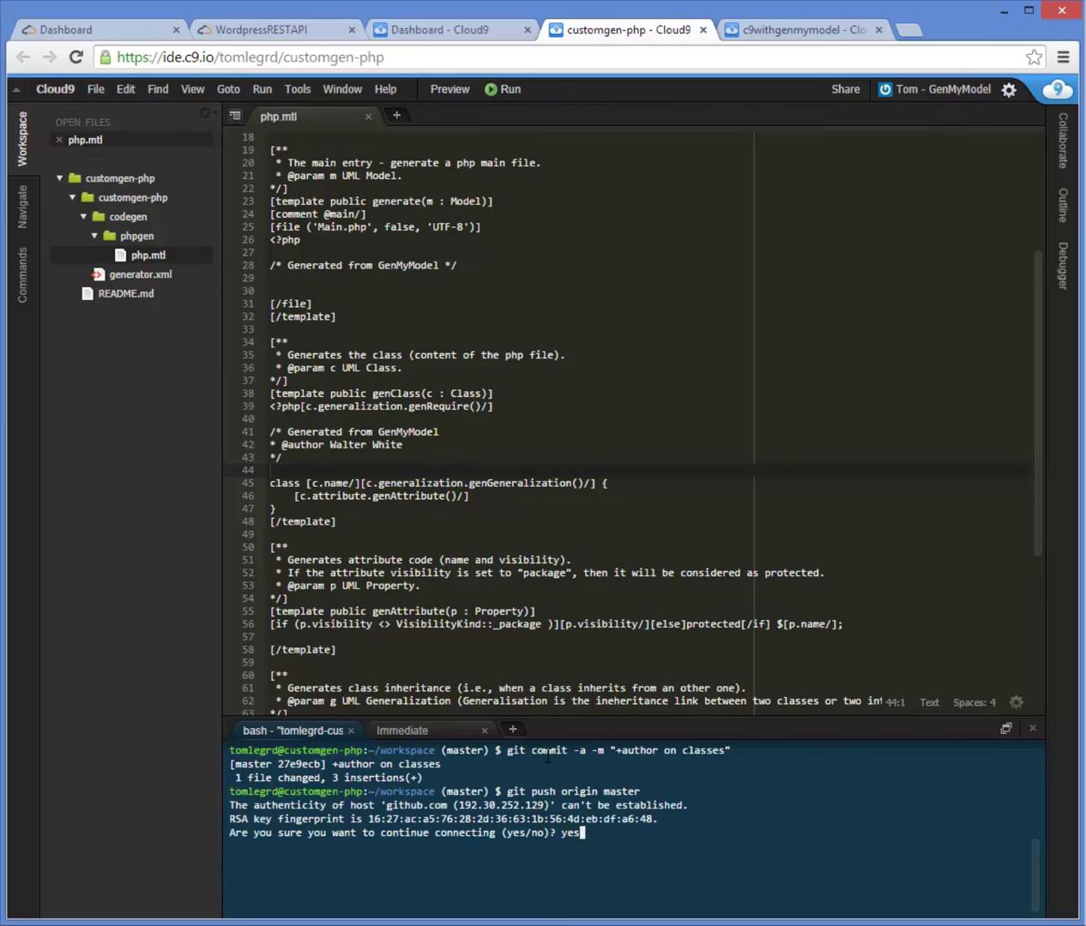
key("Return")
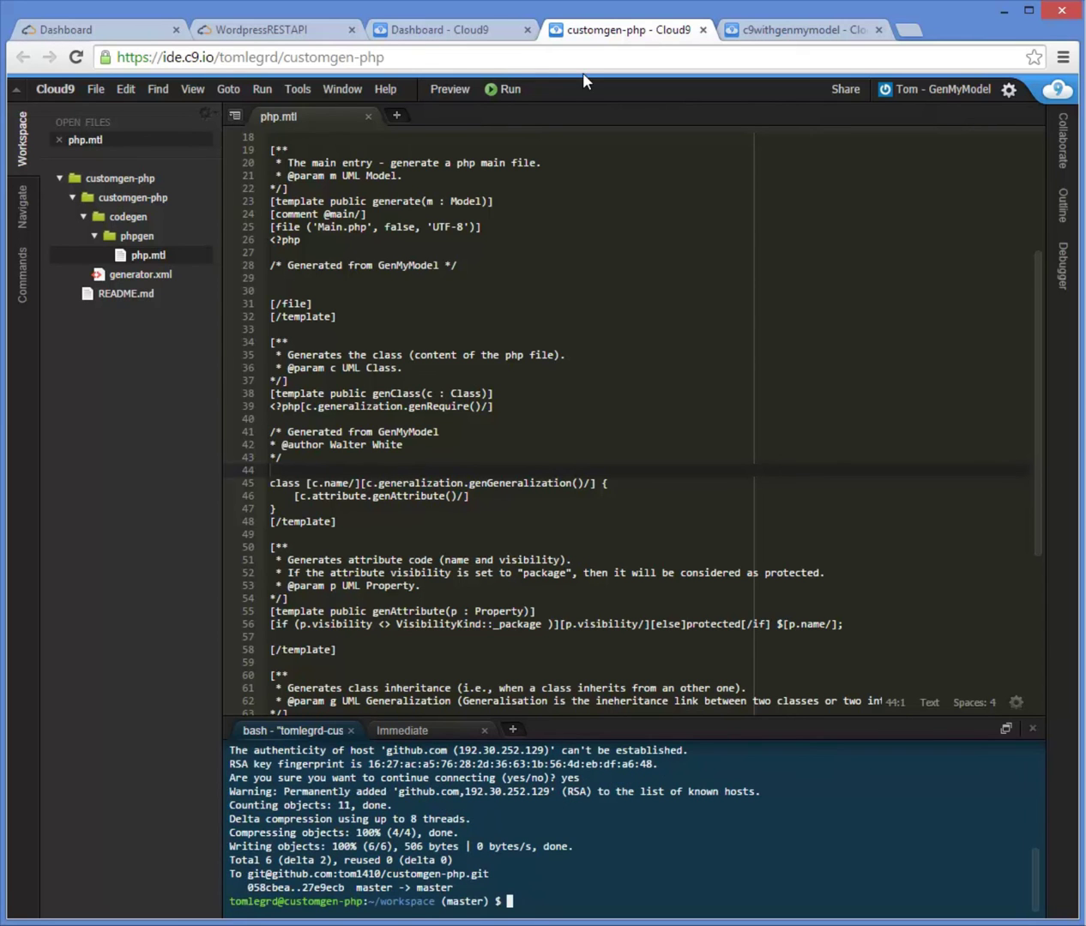
Launch the PHP custom generator again with the updated template.
left_click(292, 31)
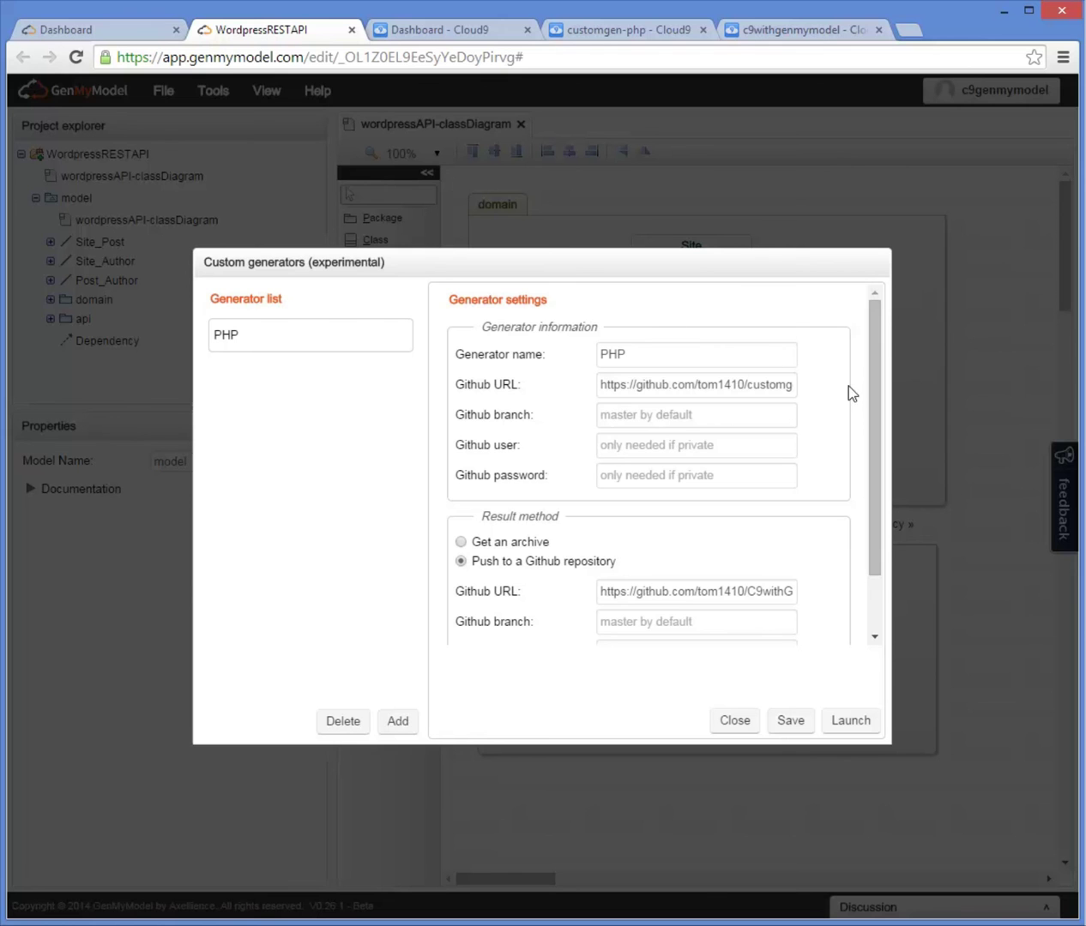
scroll(872, 397, "down", 1)
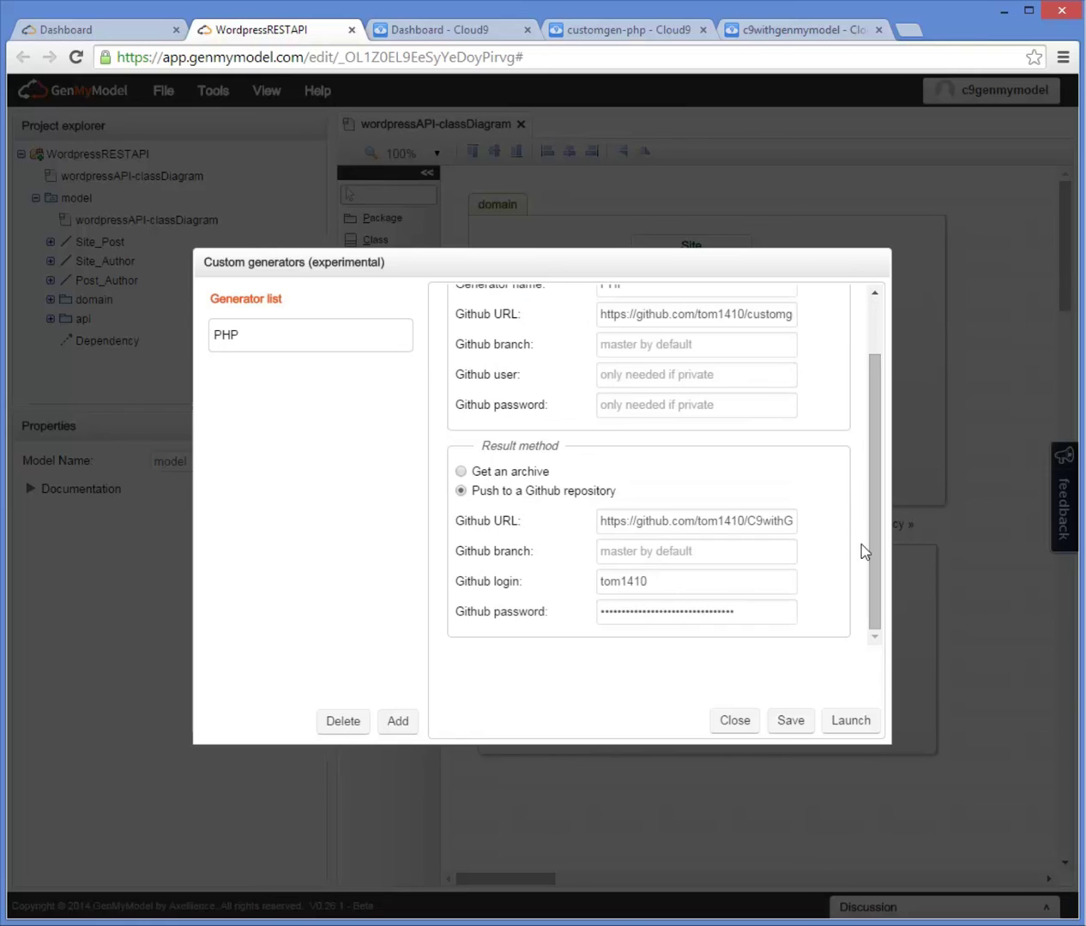
left_click(850, 727)
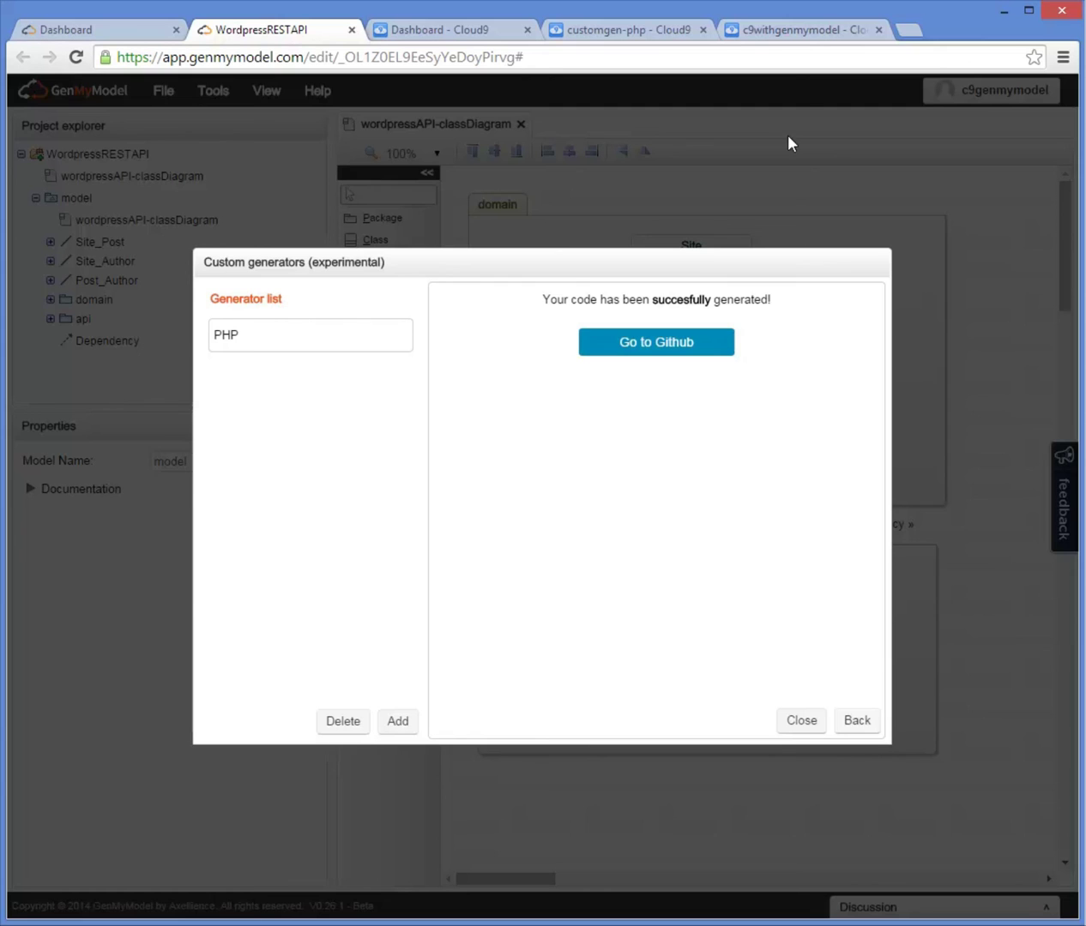
In the c9withgenmymodel workspace, git pull the regenerated classes and accept the default merge message.
left_click(813, 40)
left_click(476, 338)
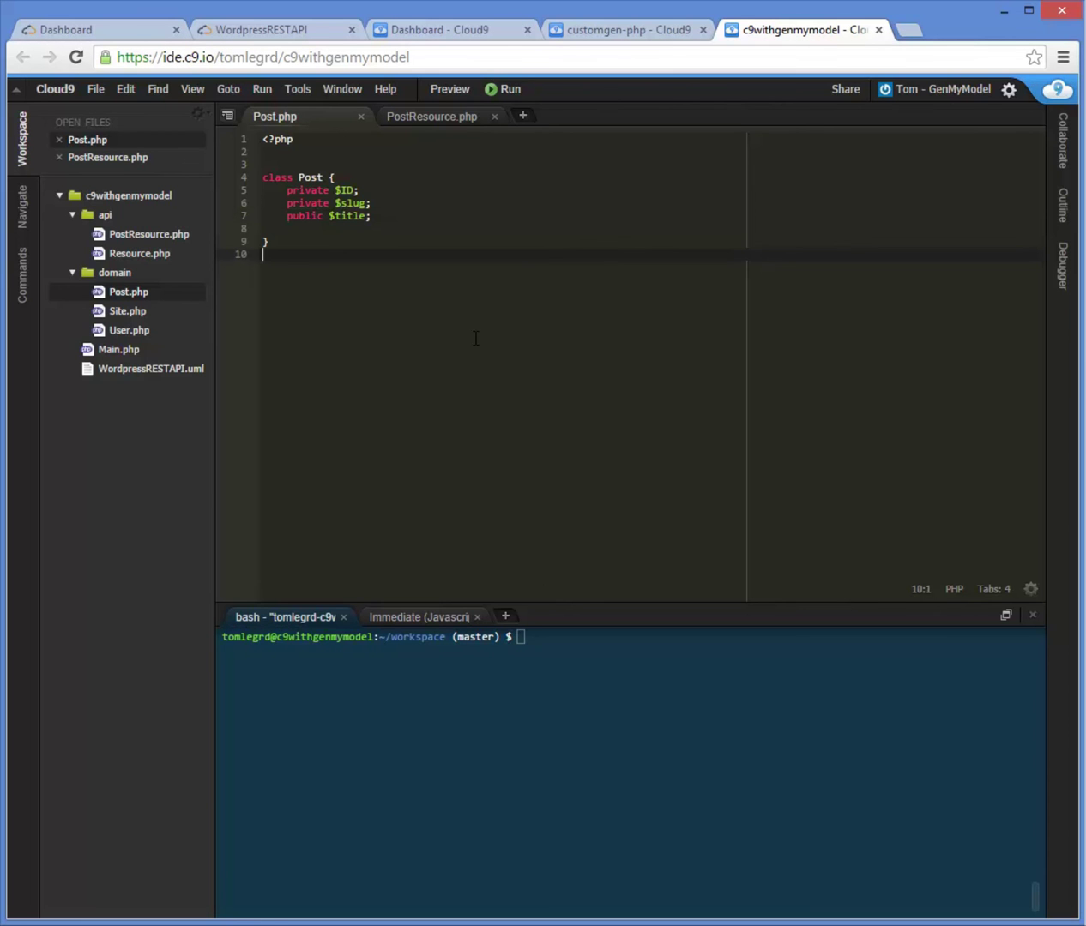
left_click(552, 654)
type("git pu")
type("ll")
key("Return")
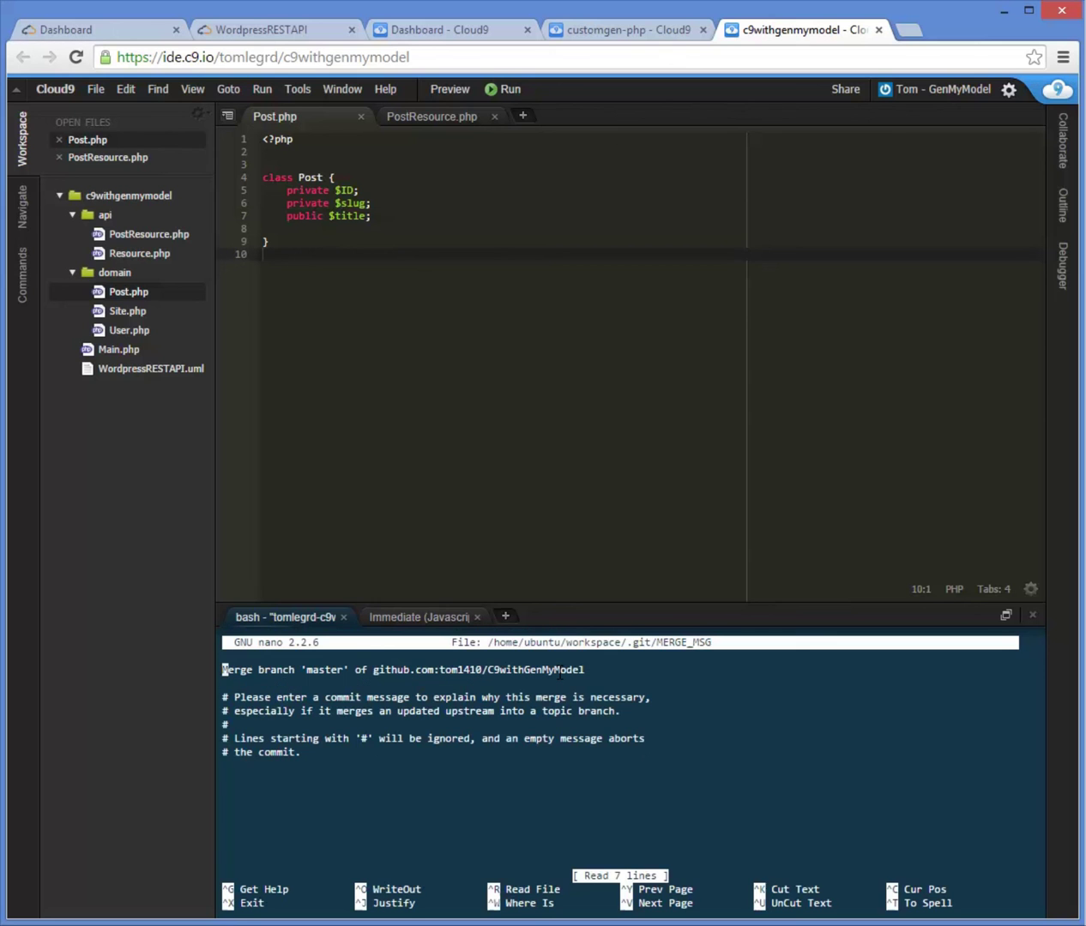
key("ctrl+x")
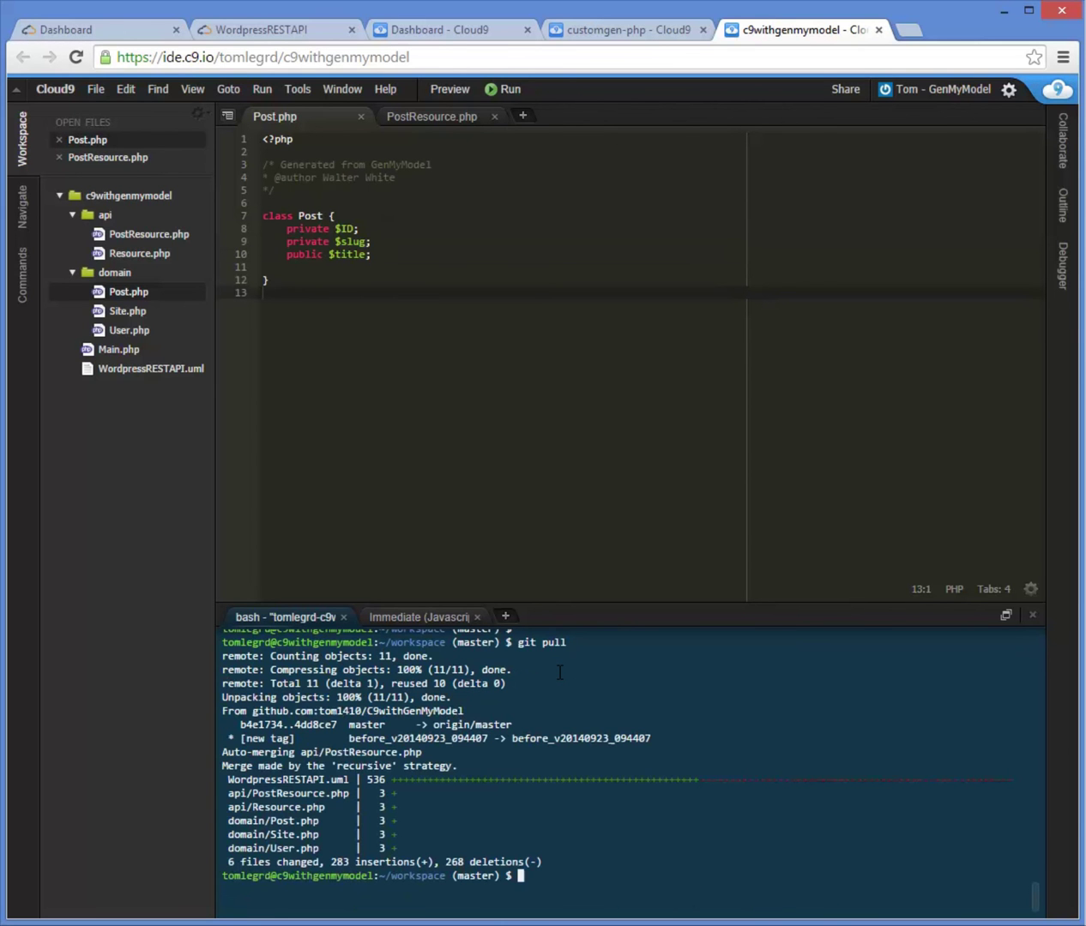
double_click(130, 290)
left_click_drag(394, 178, 240, 182)
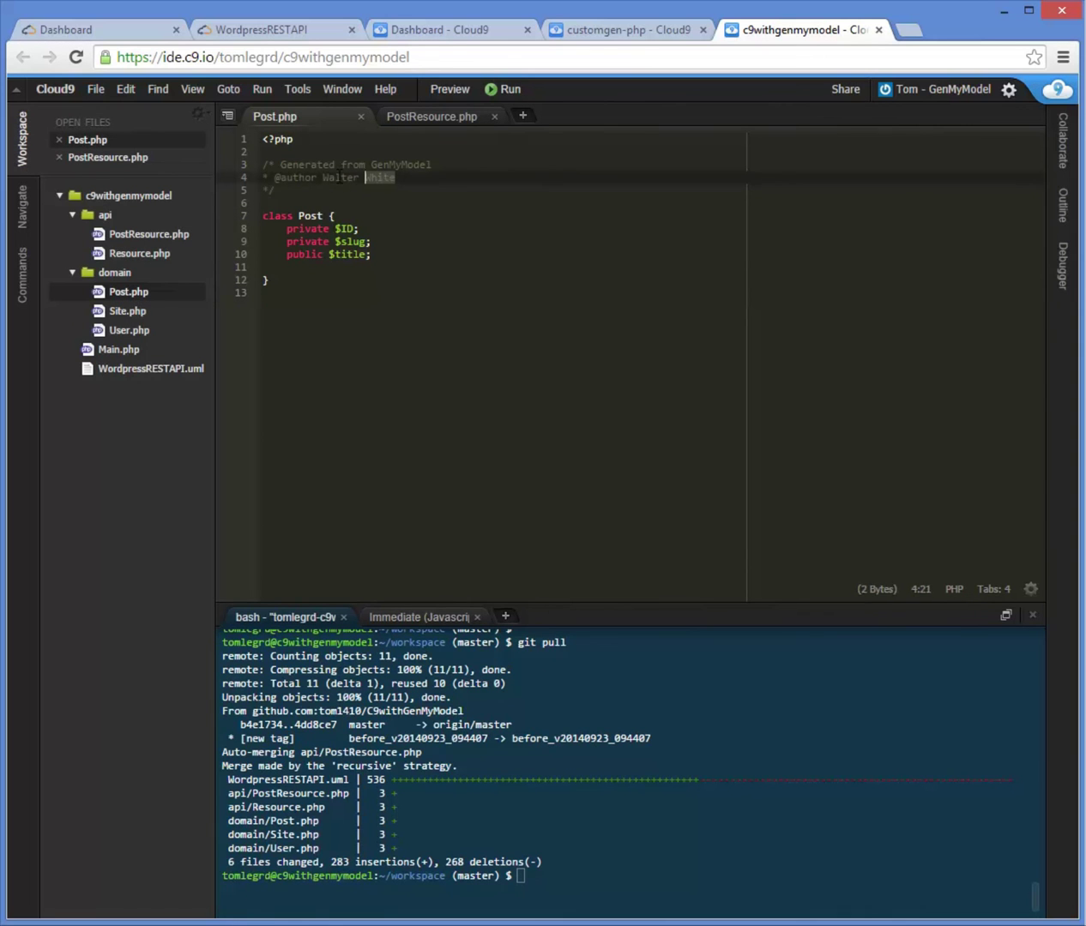